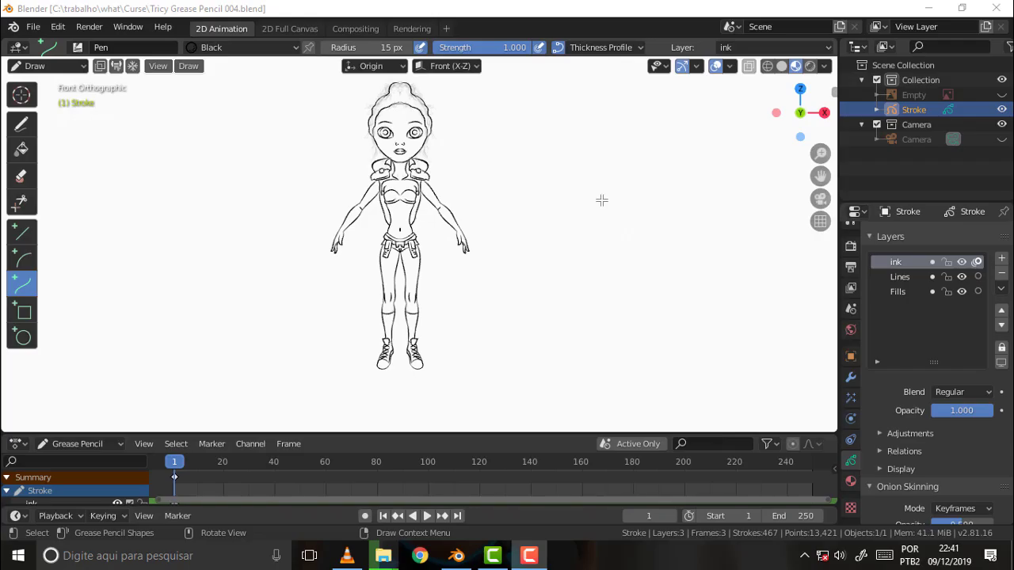
Hide the Lines layer in the Layers panel
scroll(597, 211, "up", 2)
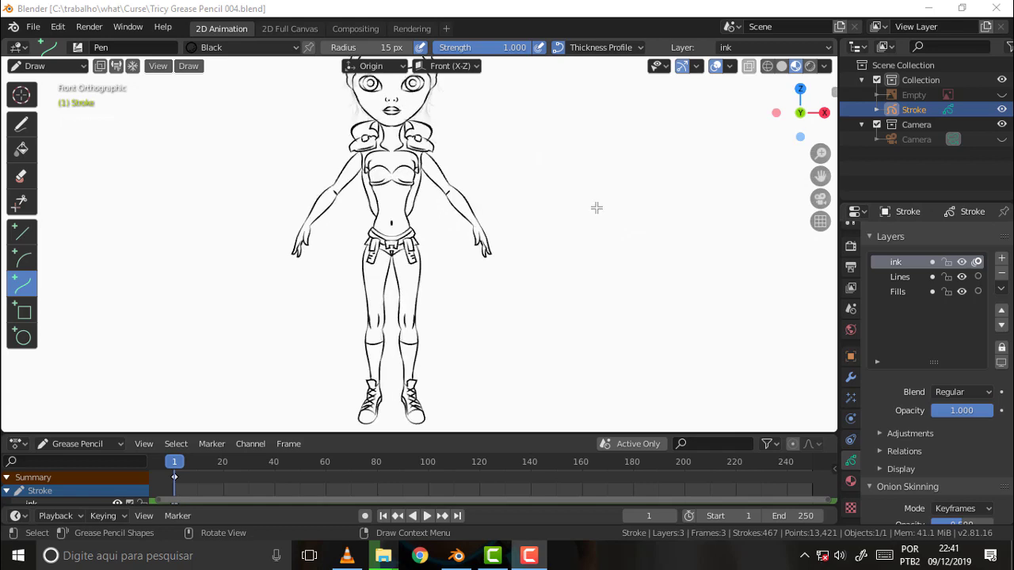
scroll(597, 210, "up", 2)
scroll(598, 210, "up", 1)
scroll(600, 210, "down", 1)
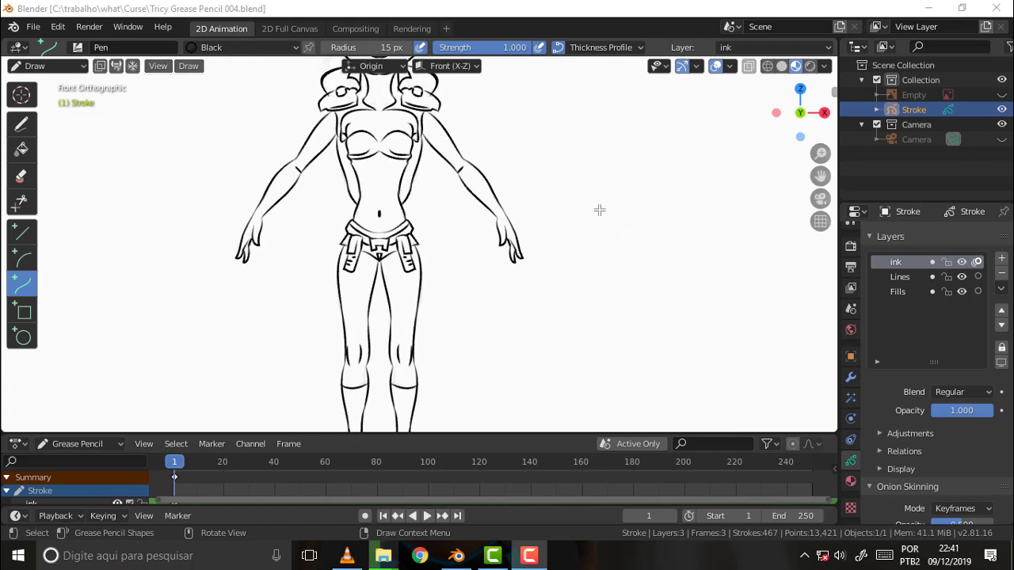
scroll(599, 210, "up", 3)
scroll(598, 197, "up", 2)
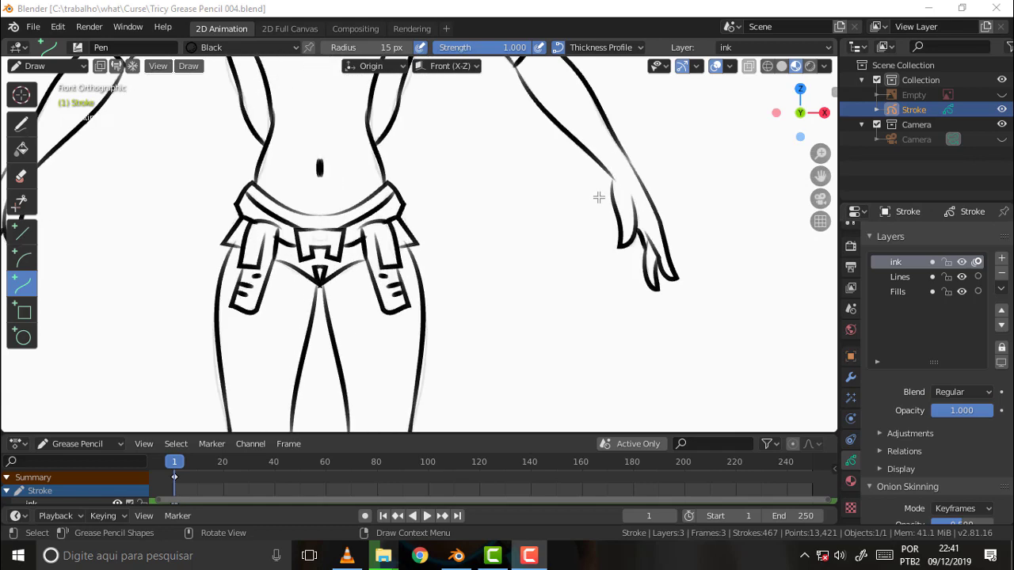
scroll(599, 197, "down", 3)
scroll(599, 198, "down", 2)
scroll(600, 199, "down", 1)
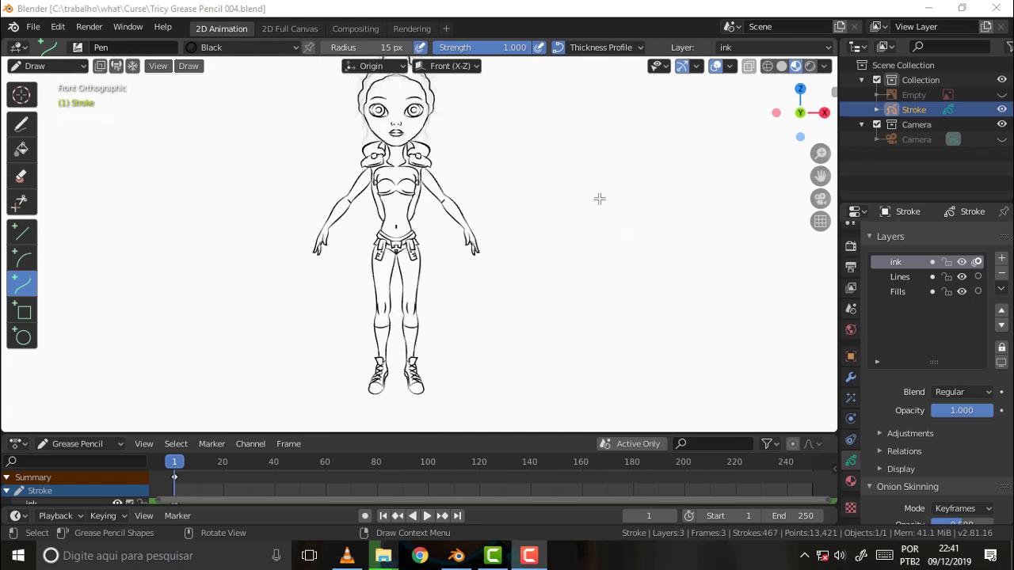
scroll(601, 199, "down", 1)
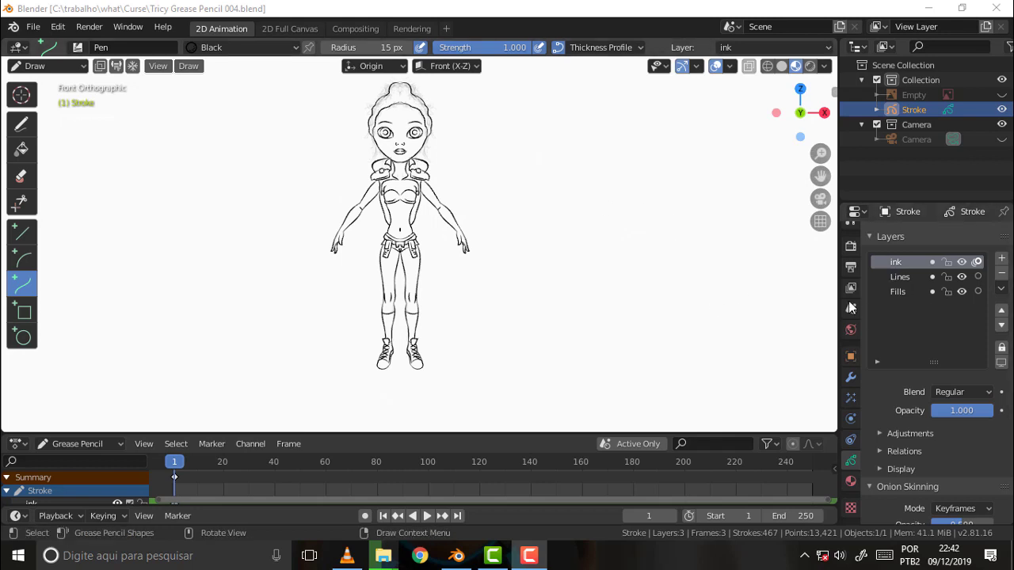
left_click(962, 278)
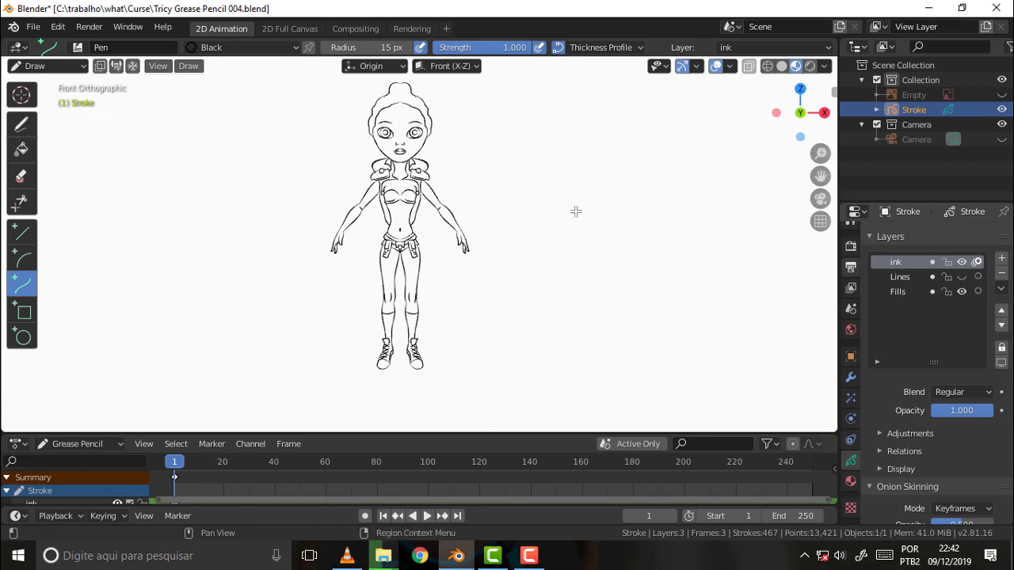
Turn off onion skinning on the ink layer and show the object's material list
scroll(612, 283, "up", 5)
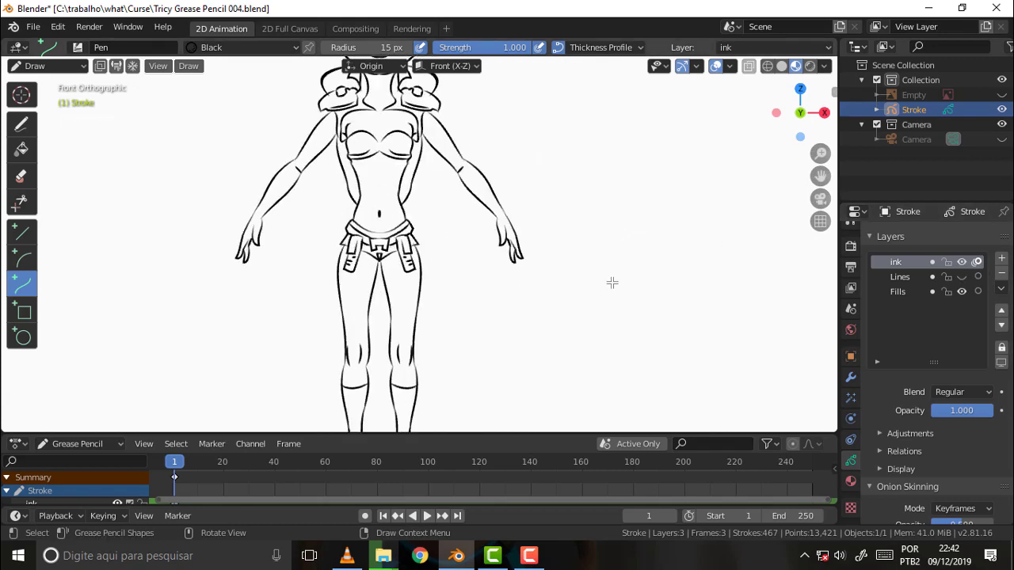
scroll(610, 281, "up", 2)
scroll(610, 281, "down", 6)
scroll(608, 279, "up", 5)
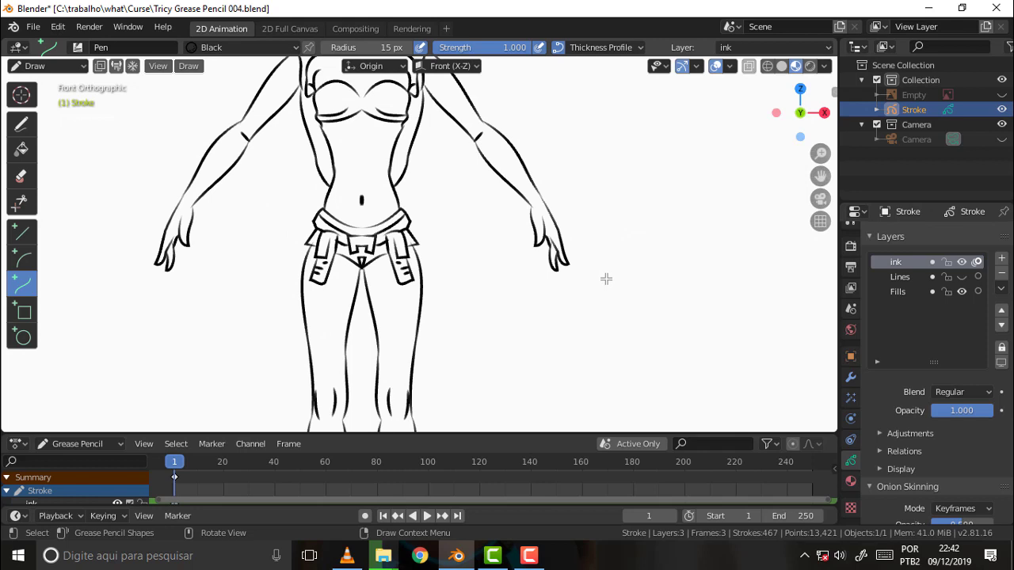
scroll(606, 279, "down", 5)
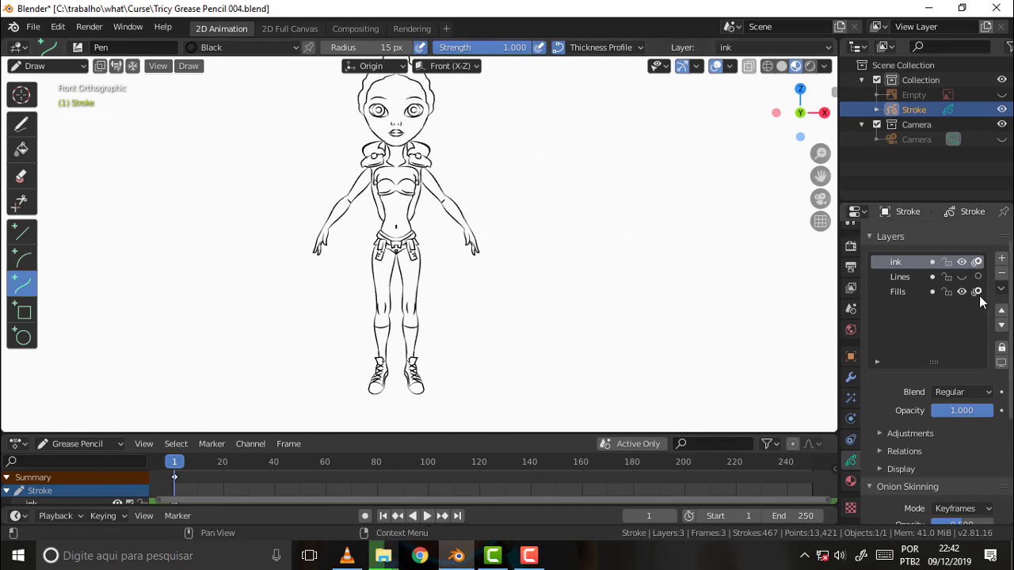
left_click(977, 262)
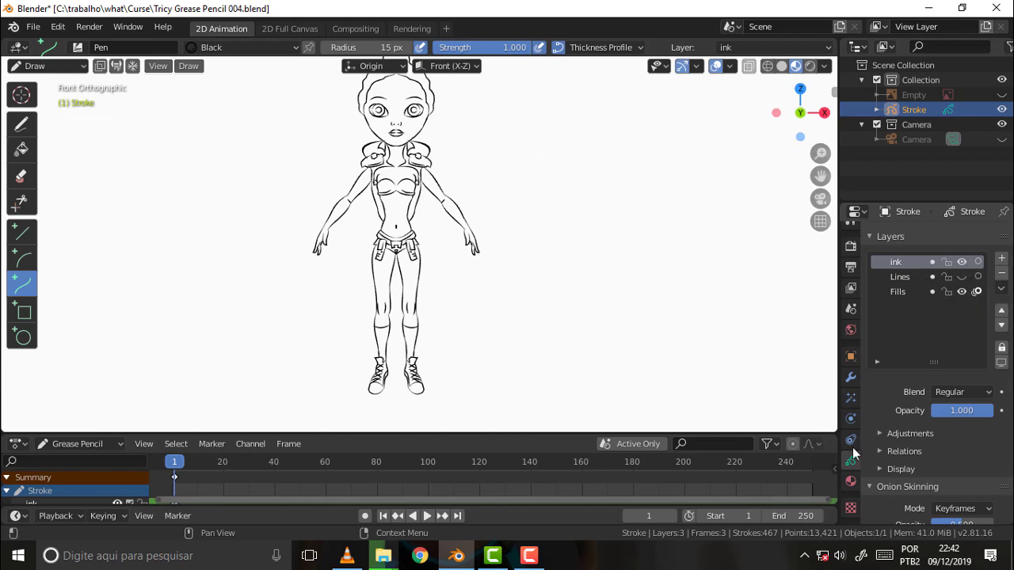
left_click(851, 481)
Make Grey the active material, toggle the Thickness Profile curve off and on, and pick the Fill tool
left_click(903, 269)
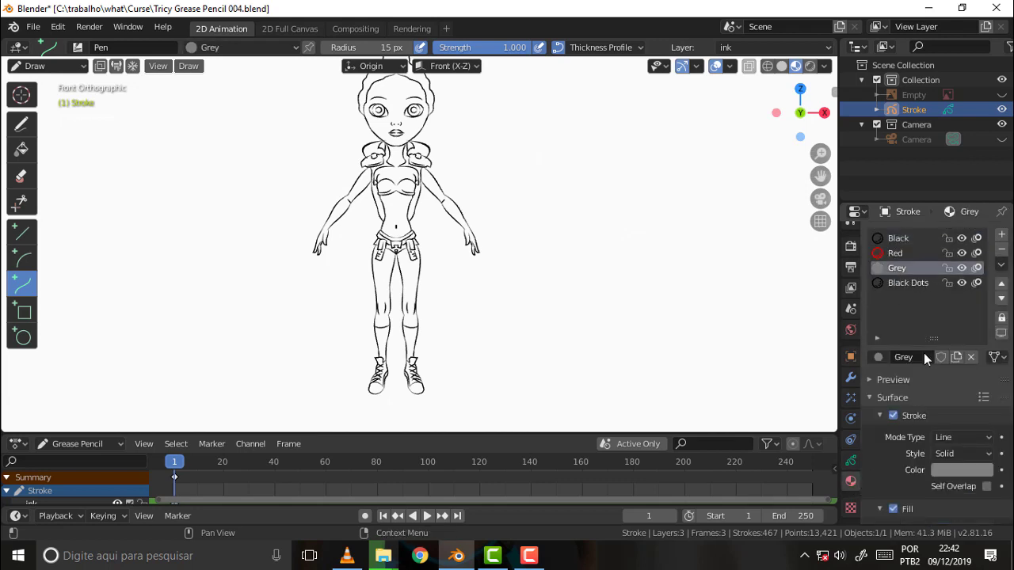
scroll(924, 431, "down", 2)
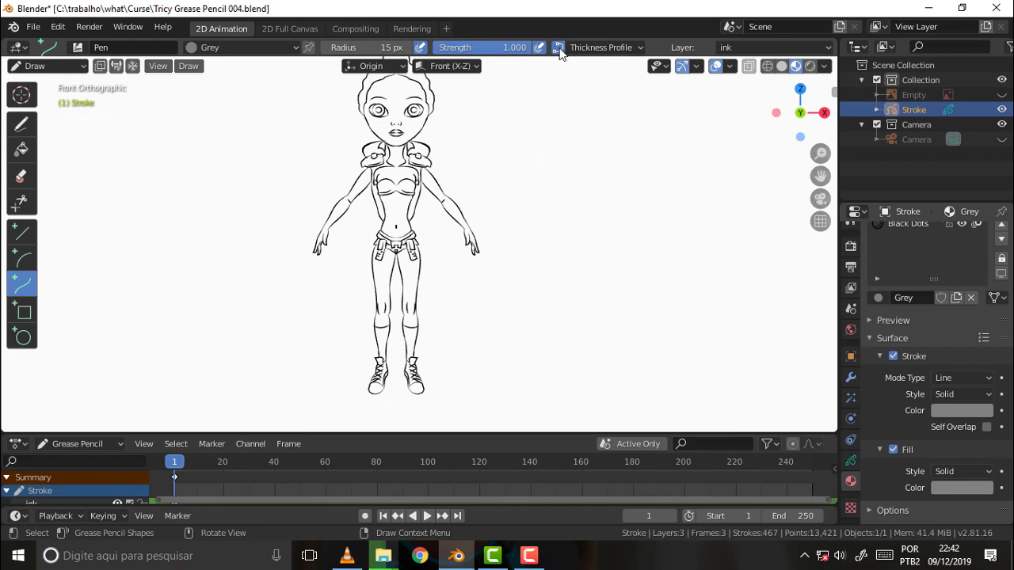
left_click(557, 47)
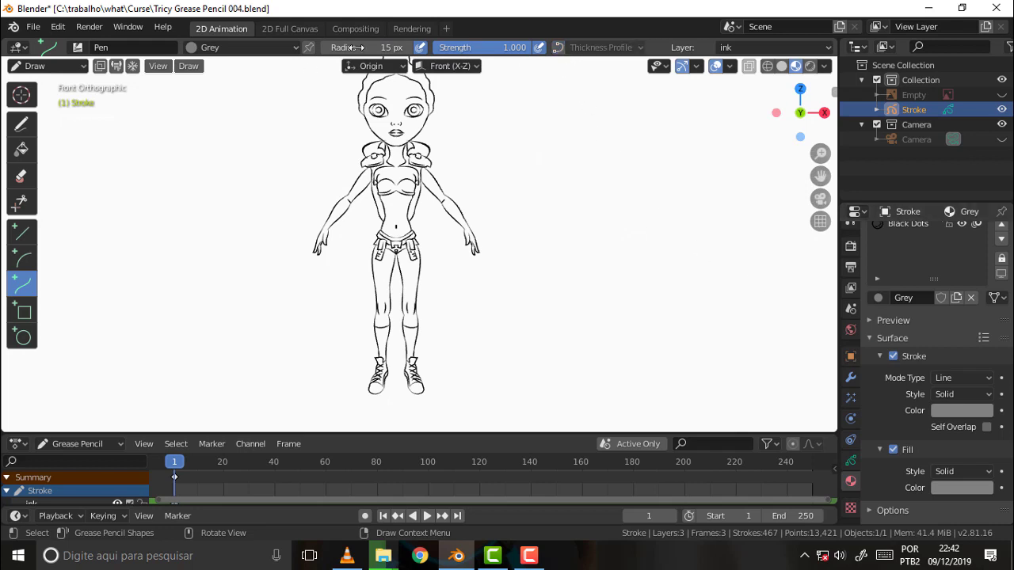
left_click(557, 48)
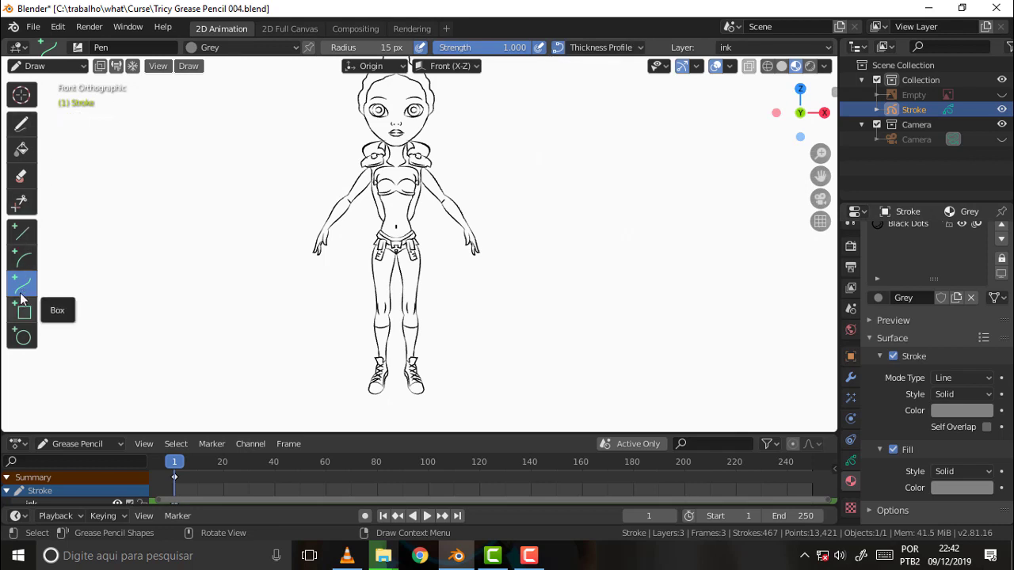
left_click(19, 149)
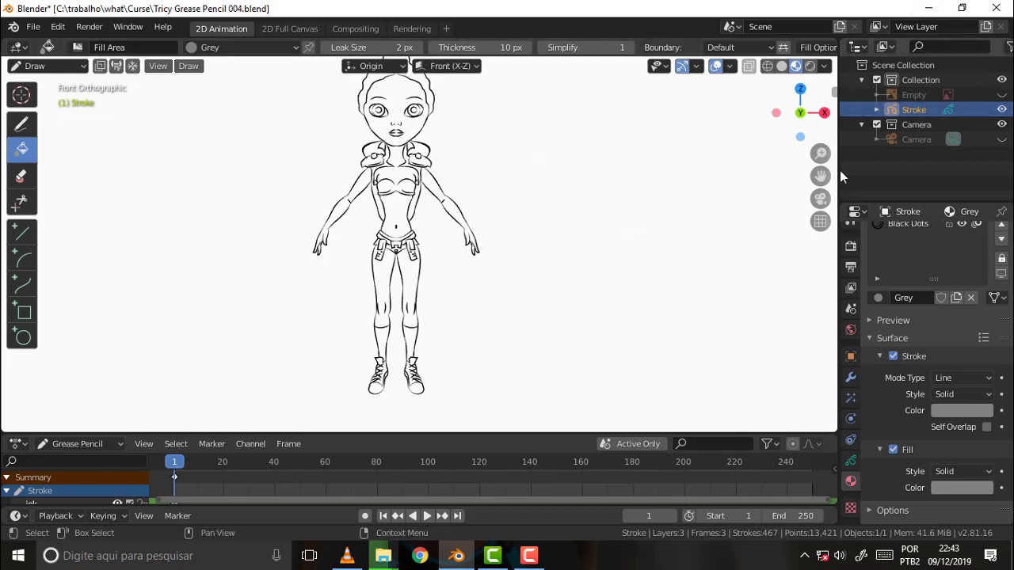
Zoom in on the character and test a grey fill on the arms, then undo it
left_click_drag(821, 157, 801, 244)
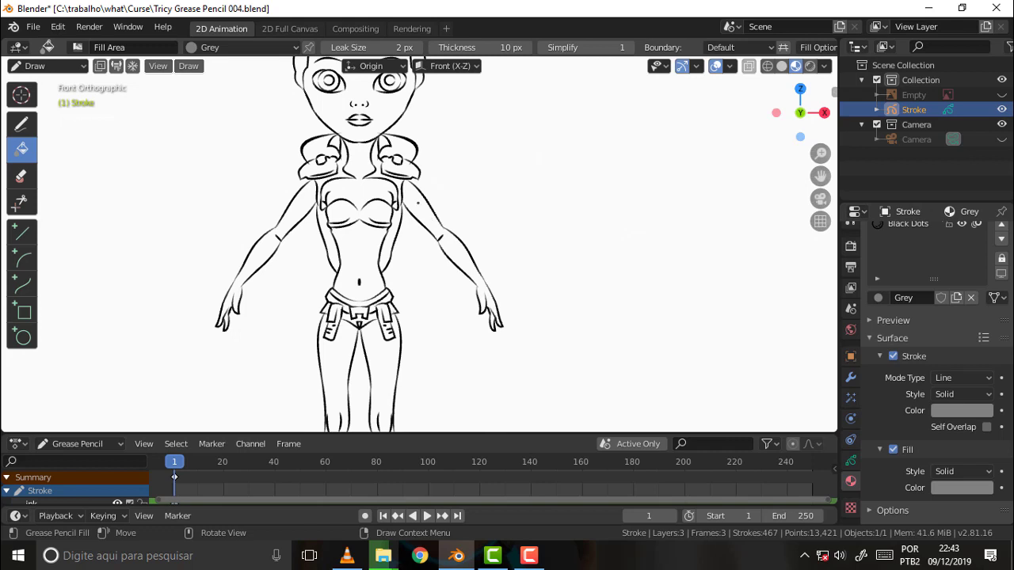
left_click(417, 202)
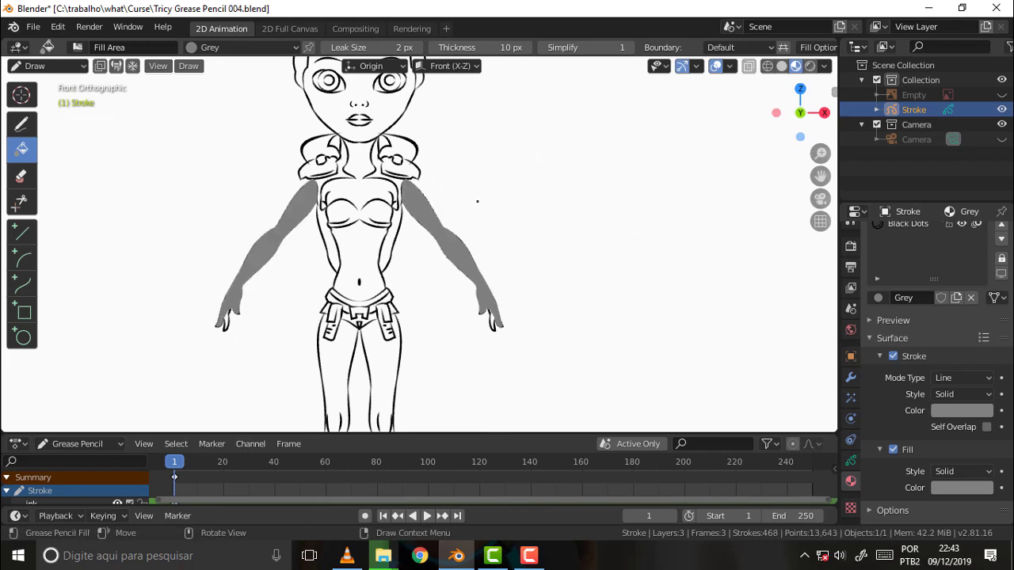
key("ctrl+z")
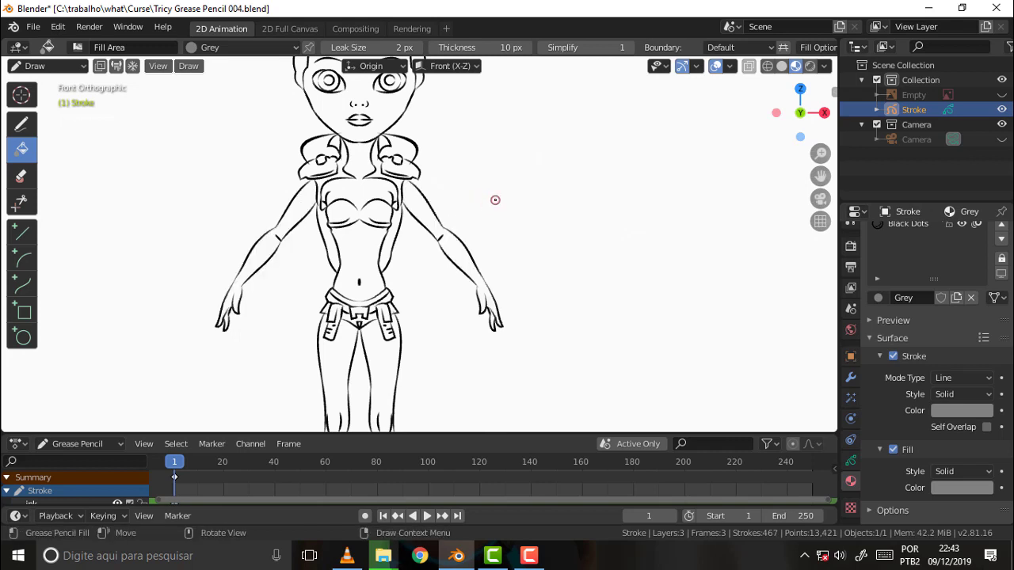
Make Fills the active layer in the Object Data layers list
scroll(496, 199, "up", 1)
left_click(851, 460)
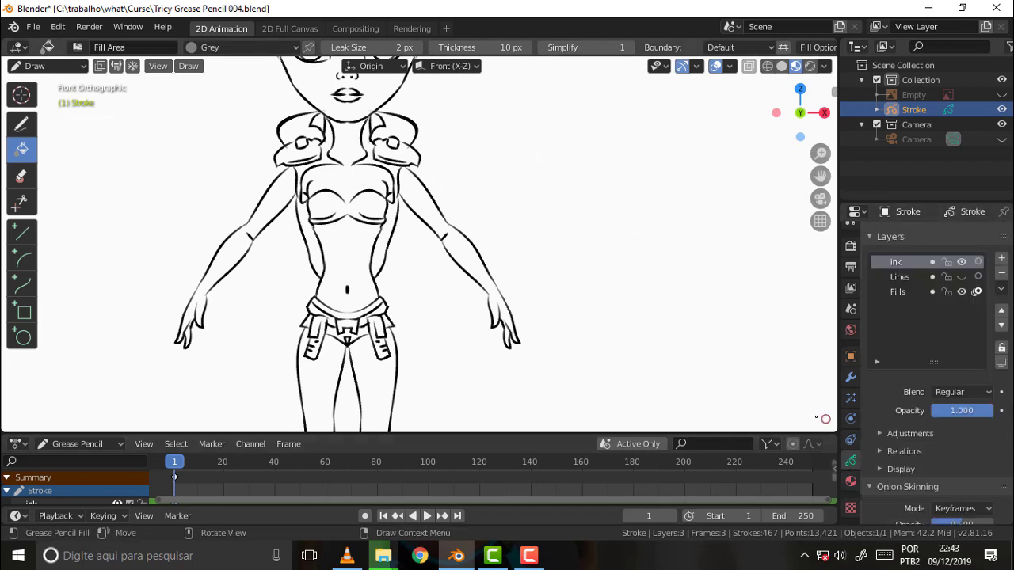
left_click(903, 293)
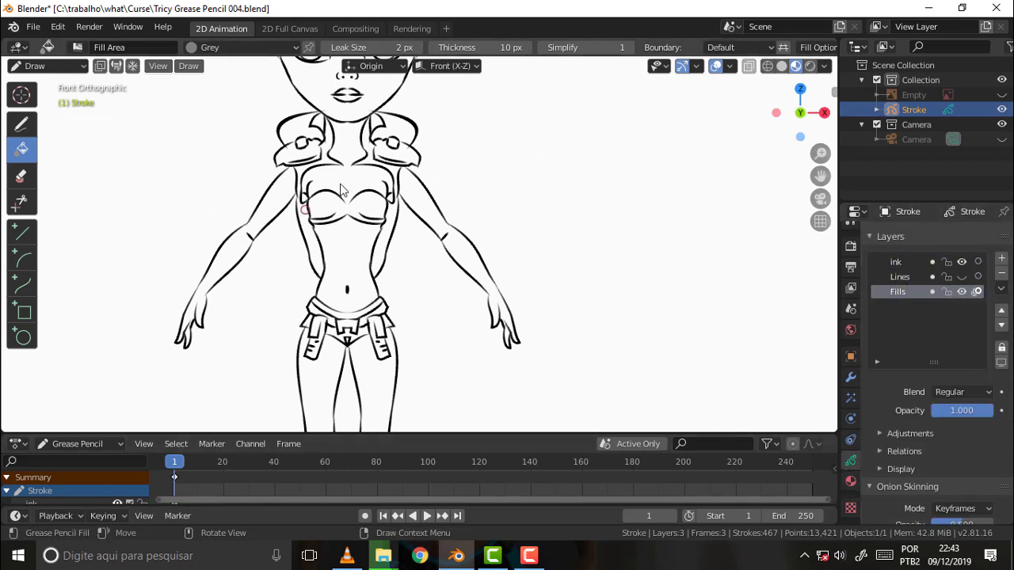
Fill both arms and the right hand grey, undoing a fill beside the torso that leaked
left_click(418, 198)
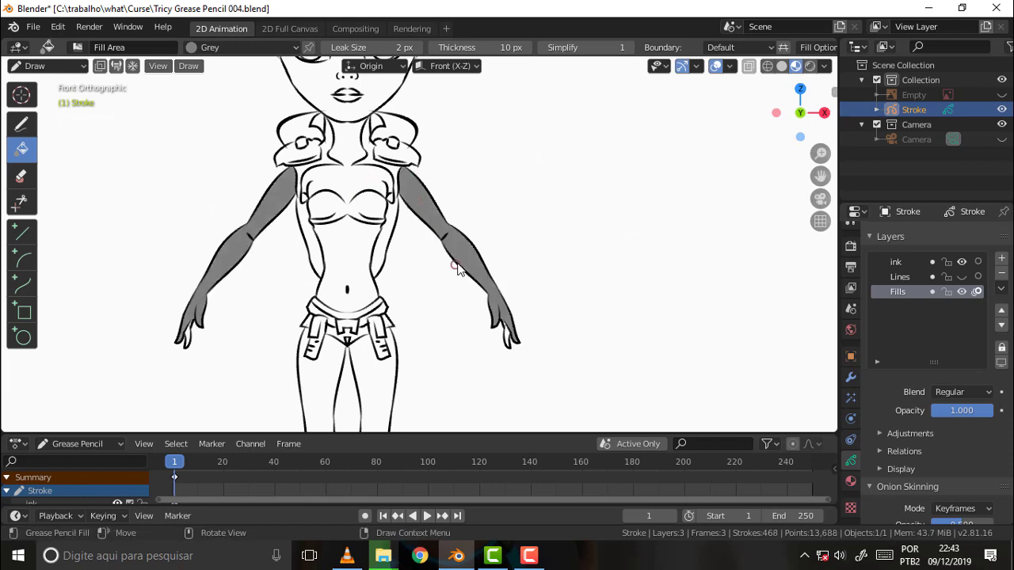
left_click(508, 334)
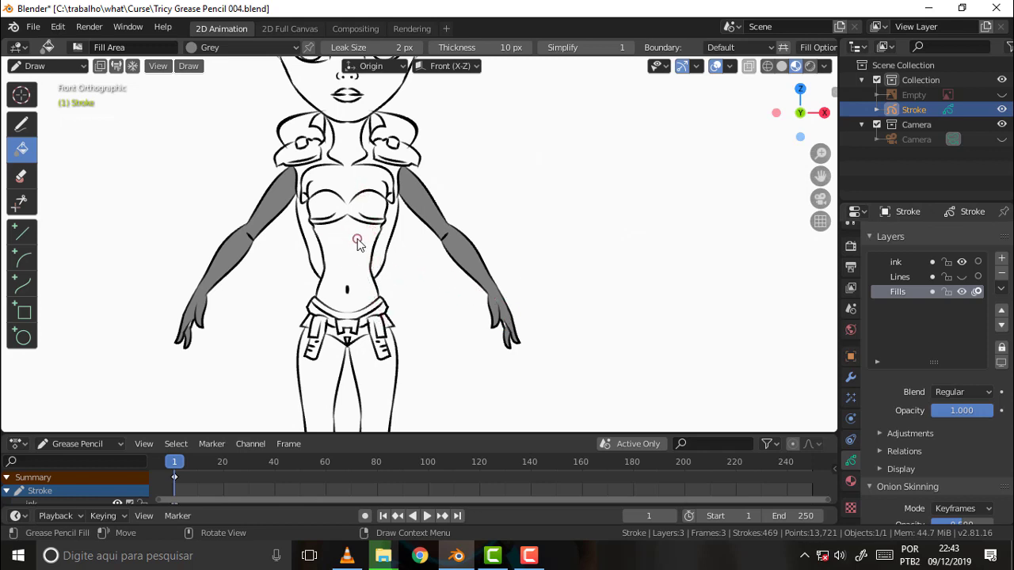
left_click(357, 241)
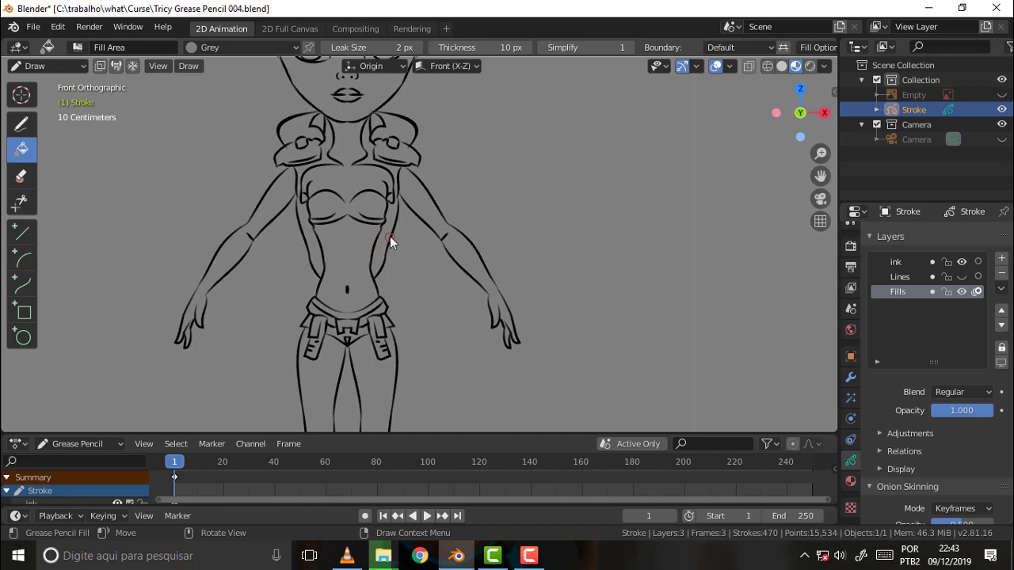
key("ctrl+z")
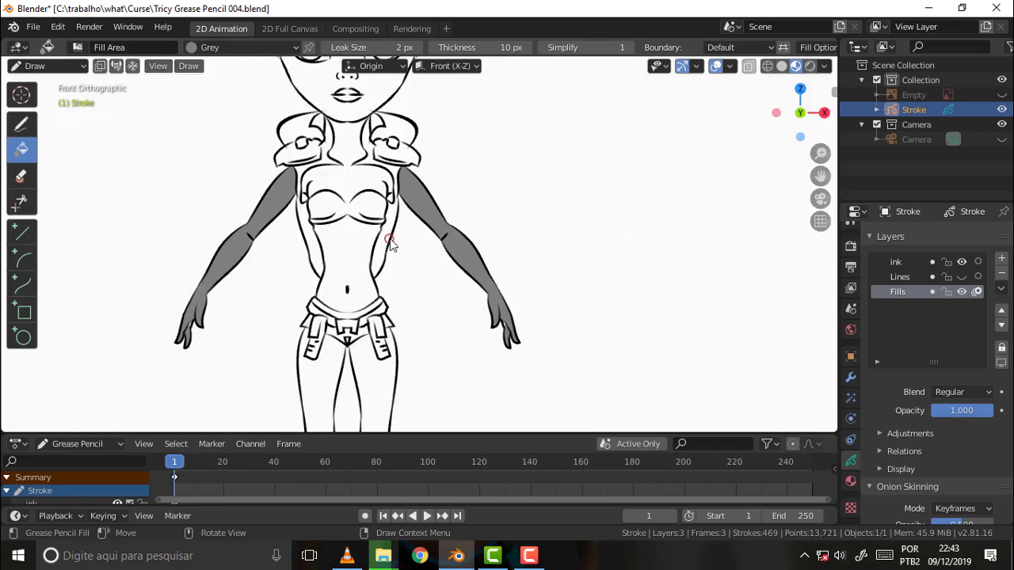
Fill the shoulder pads, torso-arm gaps and both legs grey, undoing the chest leak
left_click(405, 156)
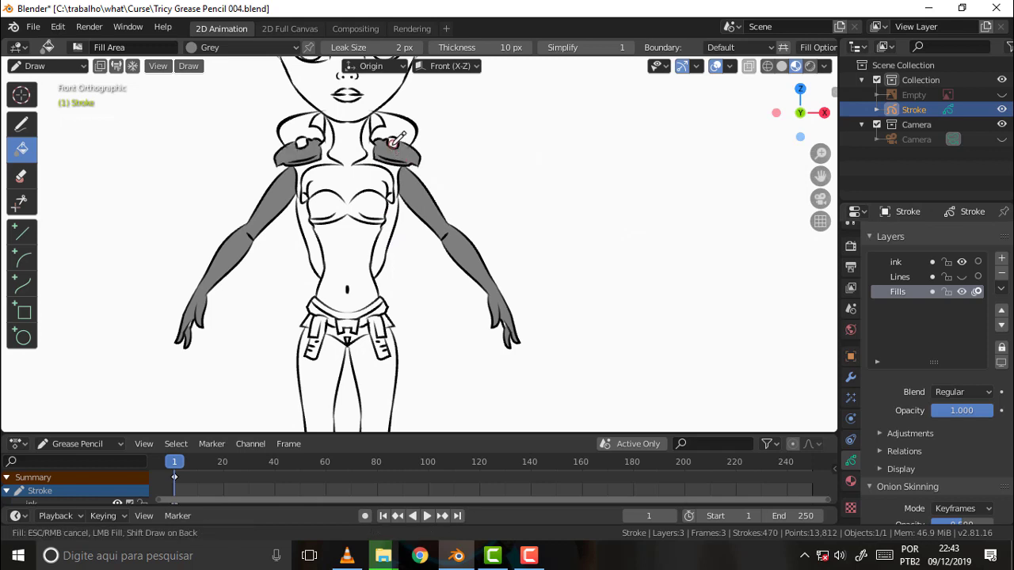
left_click(385, 135)
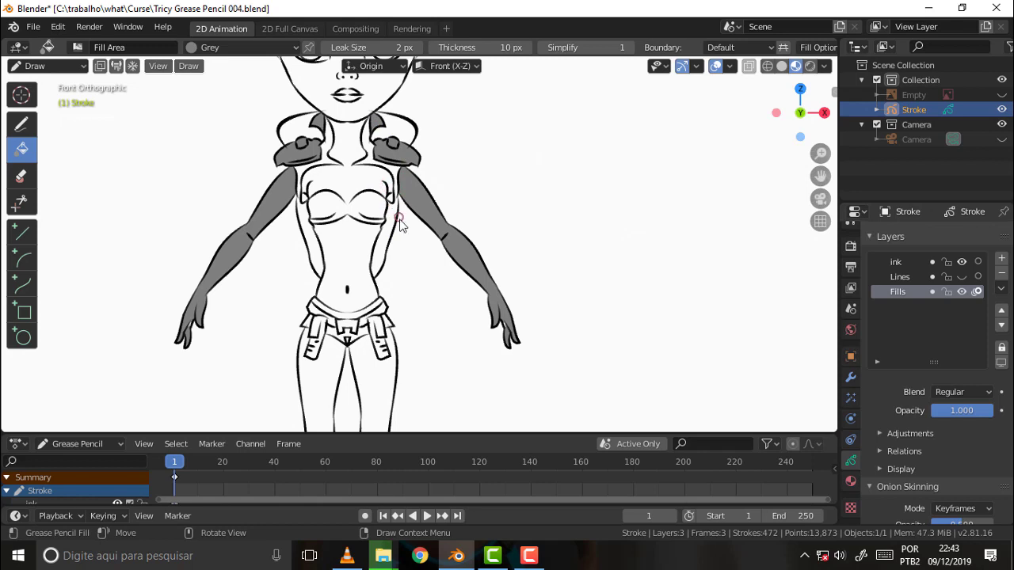
left_click(386, 237)
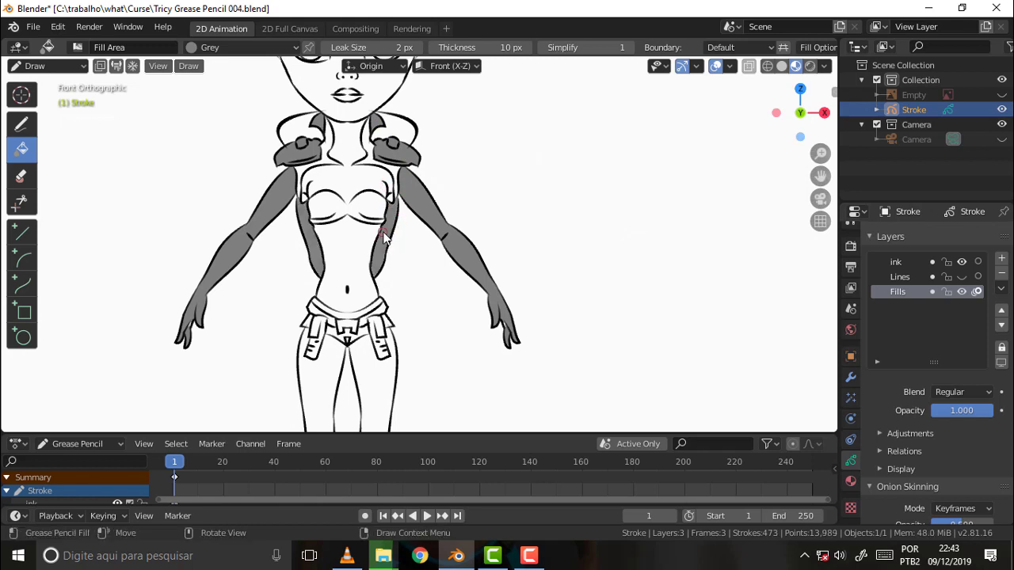
left_click(392, 174)
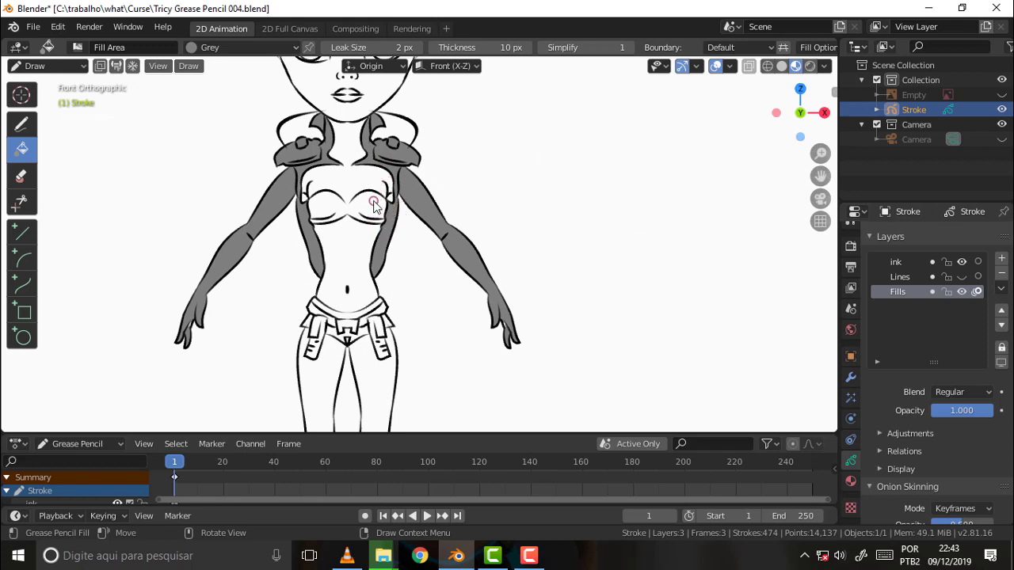
left_click(374, 207)
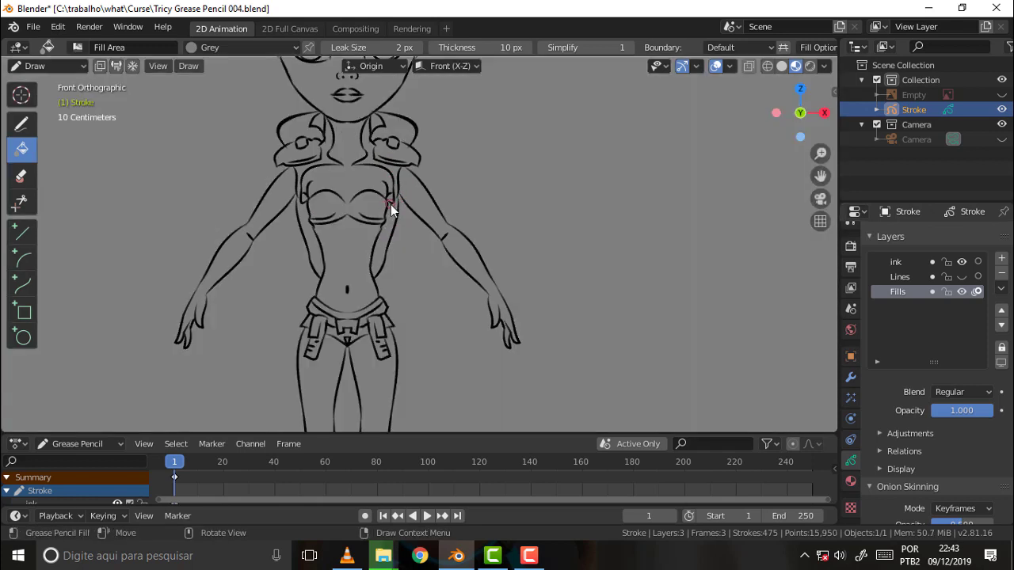
key("ctrl+z")
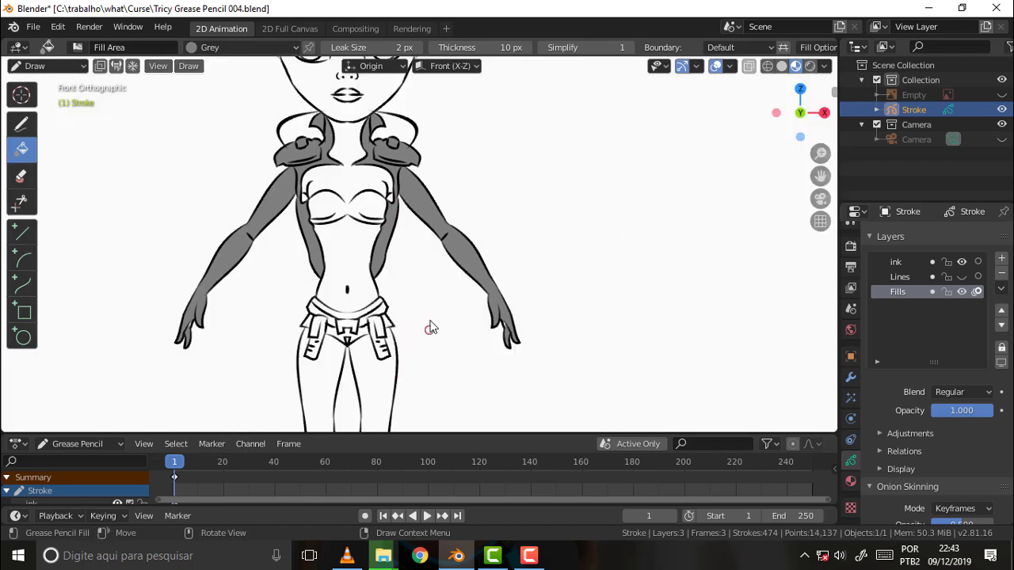
left_click(378, 388)
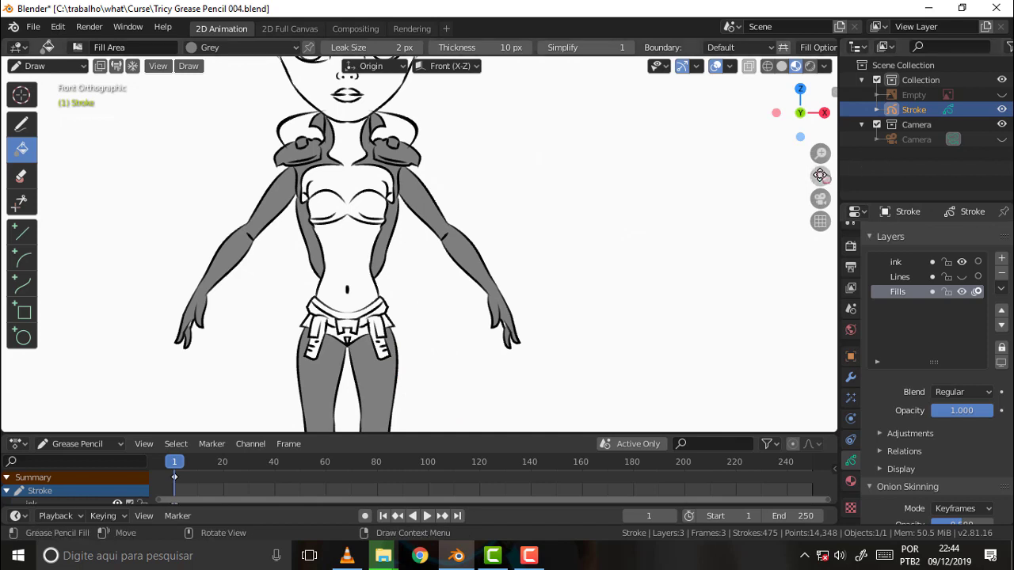
Pan up and refill both legs grey past the knees
left_click_drag(821, 176, 825, 106)
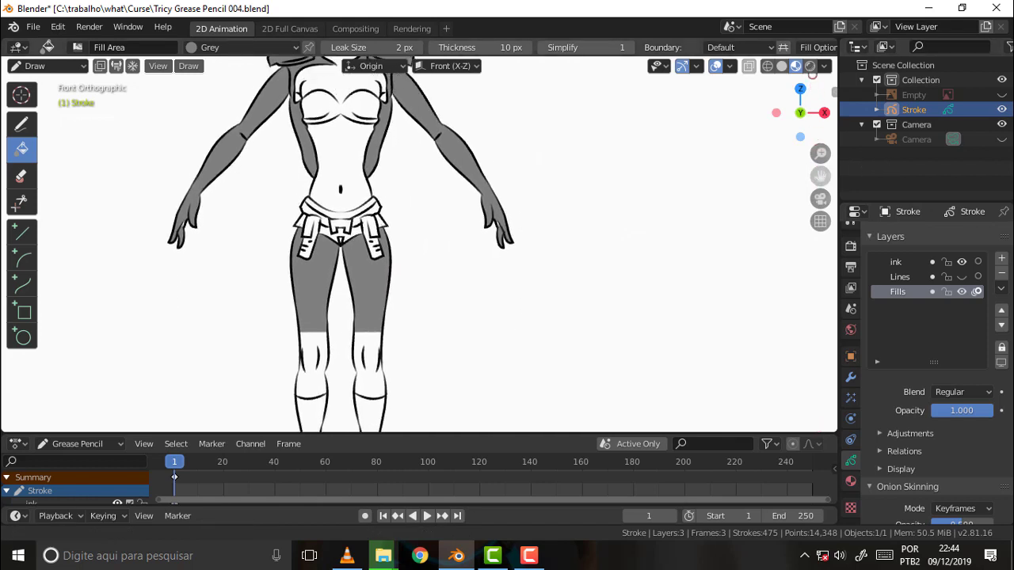
left_click_drag(821, 175, 819, 158)
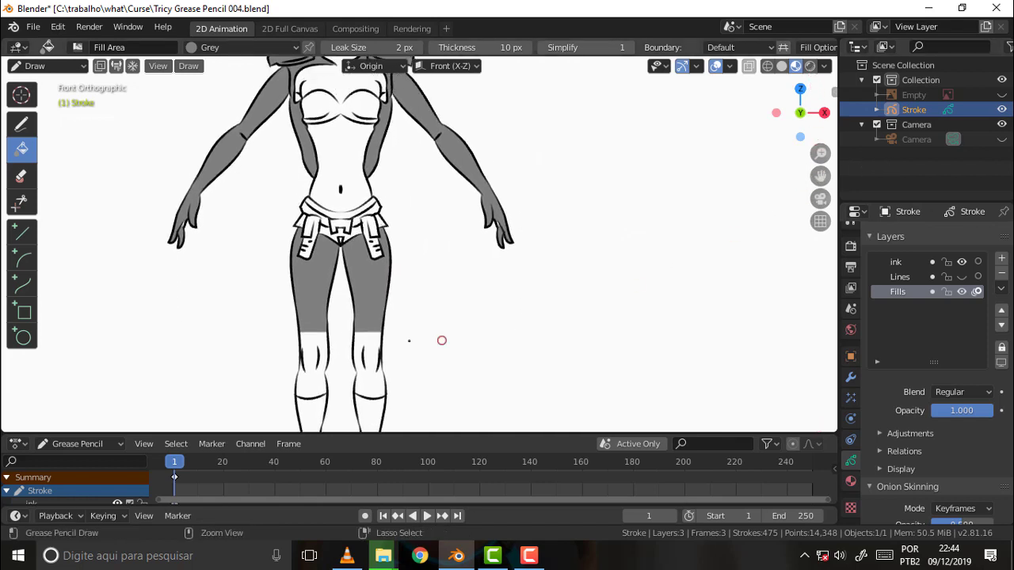
key("ctrl+z")
left_click(371, 293)
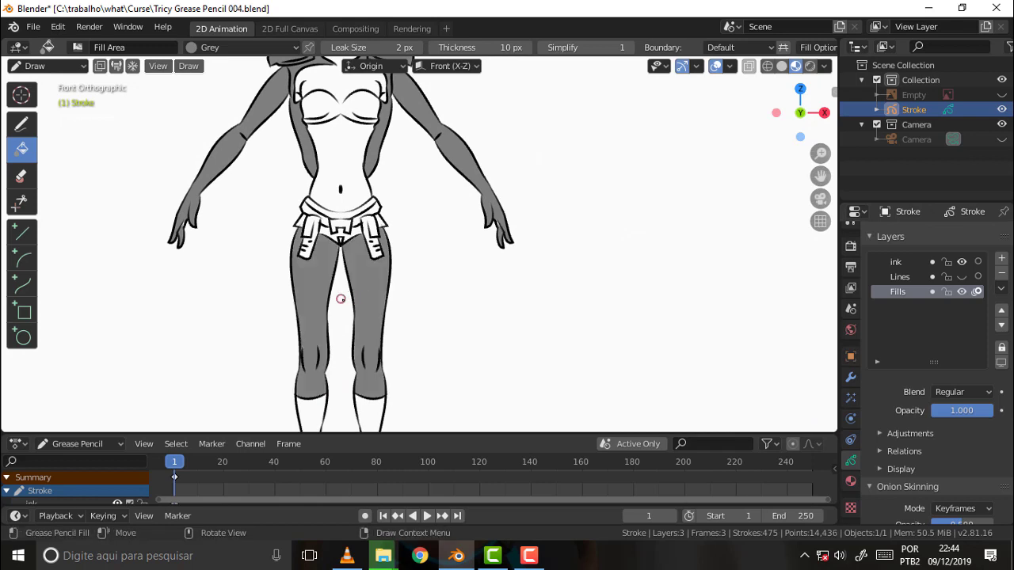
Fill the belt pouches and small gaps along the belt grey, undoing background leaks
left_click(369, 222)
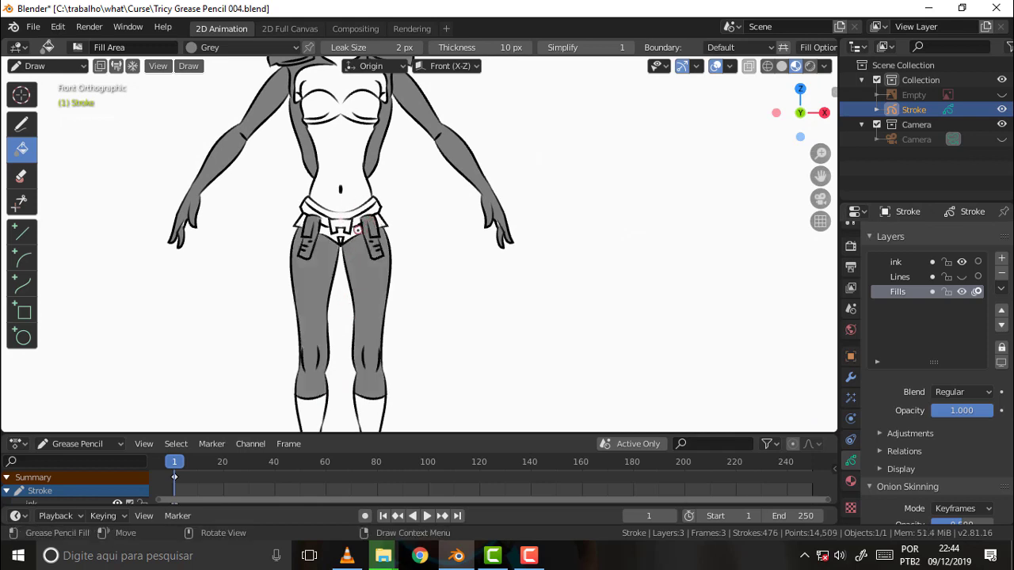
left_click(359, 227)
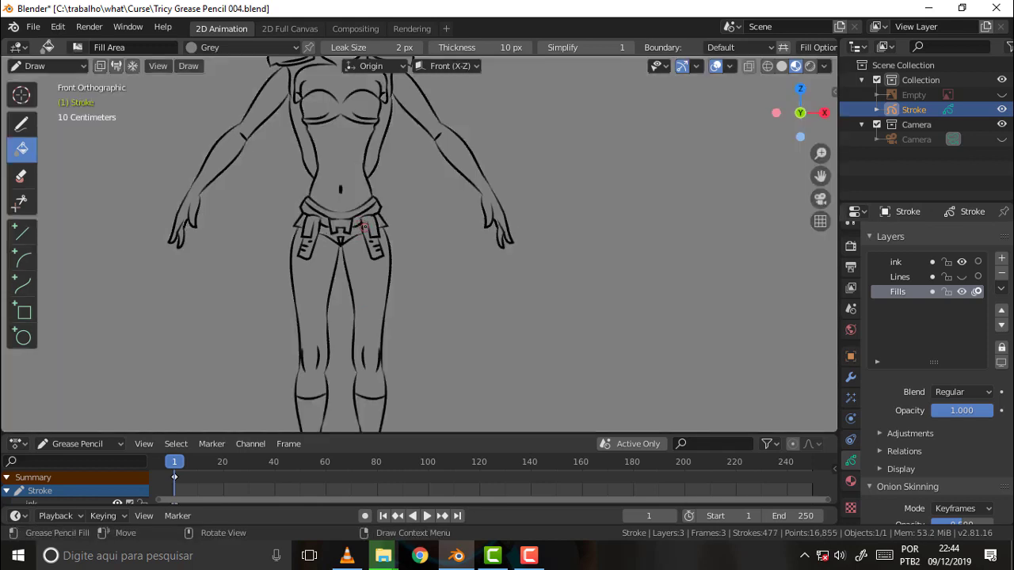
key("ctrl+z")
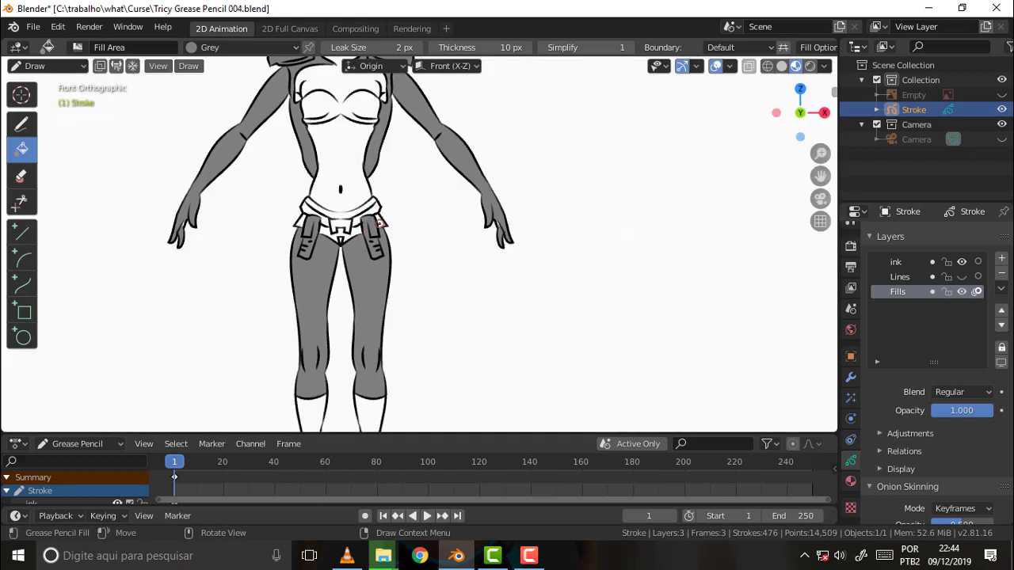
left_click(383, 214)
left_click(377, 207)
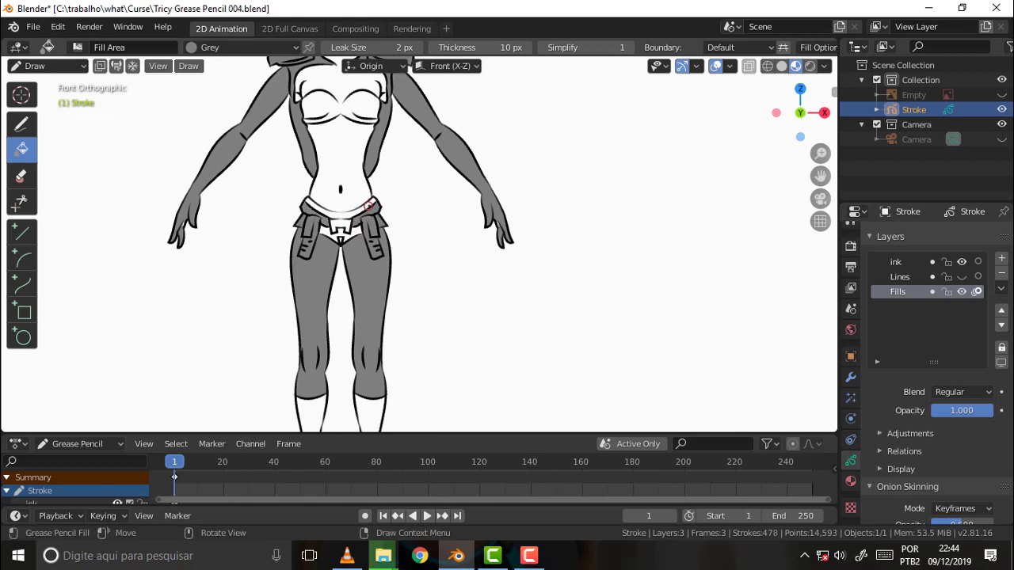
left_click(371, 202)
key("ctrl+z")
Return to front view and fill both socks and the shoe tongues grey
mouse_move(703, 292)
middle_mouse_down()
mouse_move(663, 218)
mouse_move(641, 317)
middle_mouse_up()
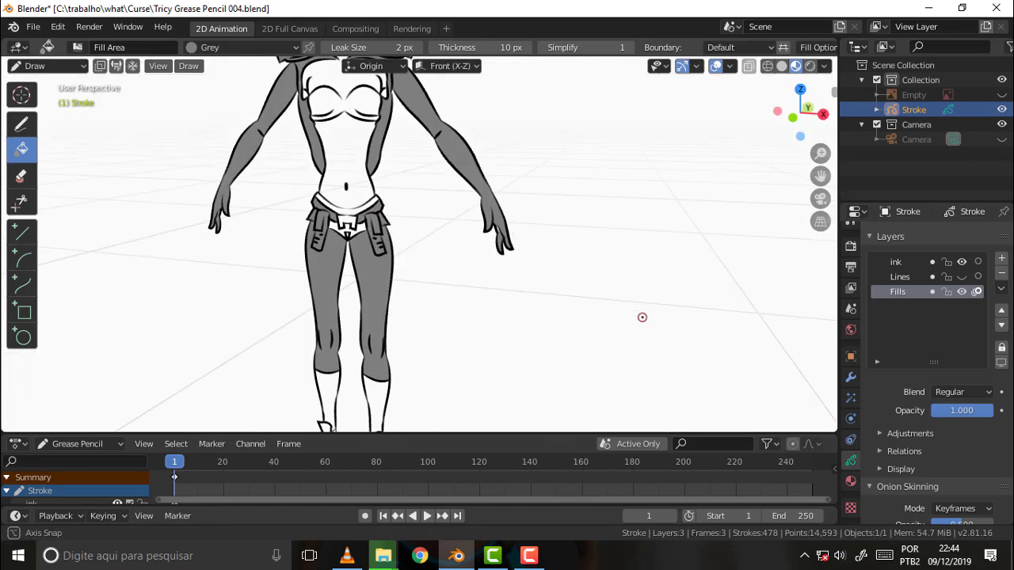
key("KP_1")
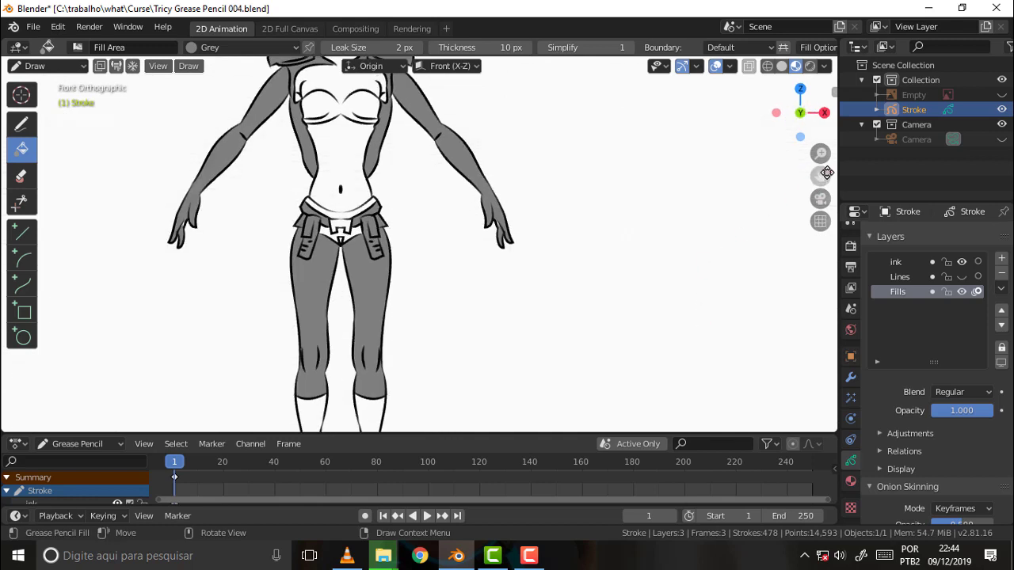
left_click_drag(821, 176, 824, 176)
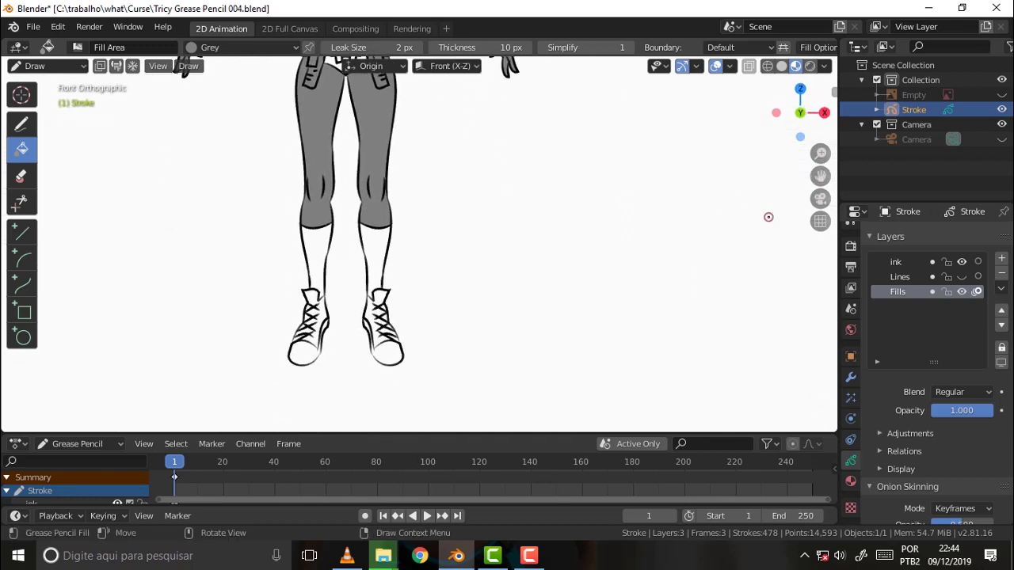
left_click(375, 248)
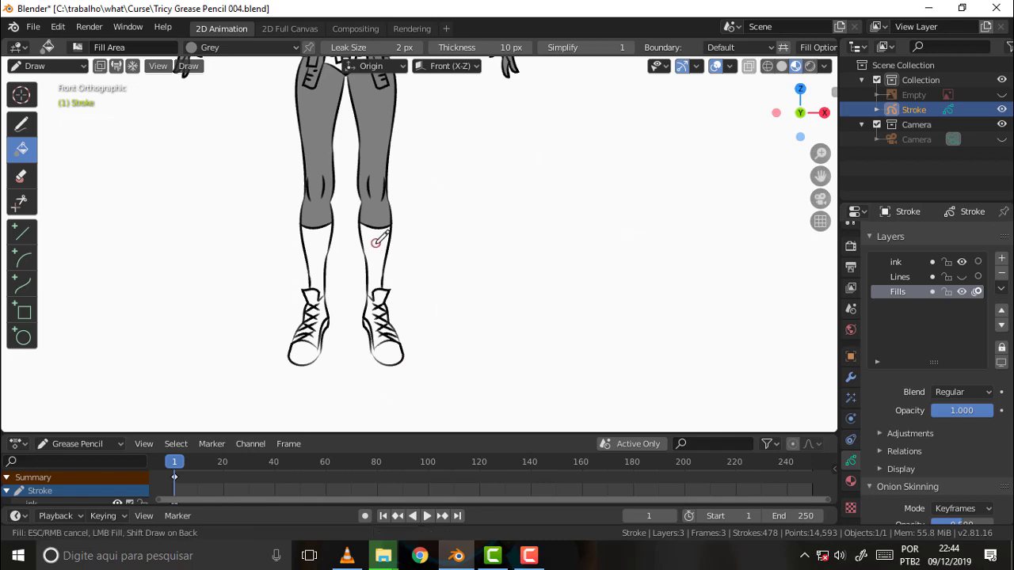
left_click(370, 316)
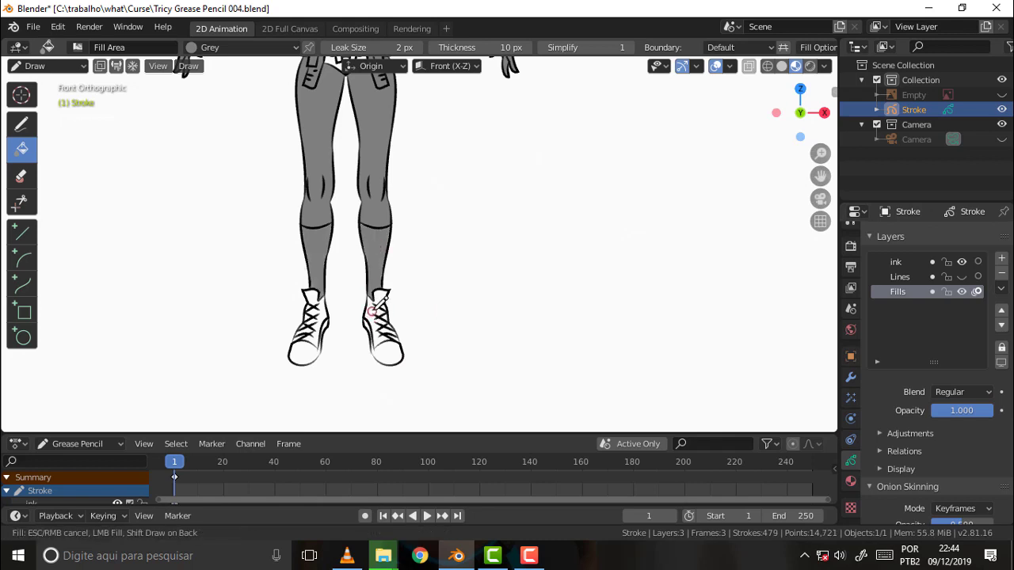
Fill the remaining gaps and toe areas of both shoes grey
left_click(383, 320)
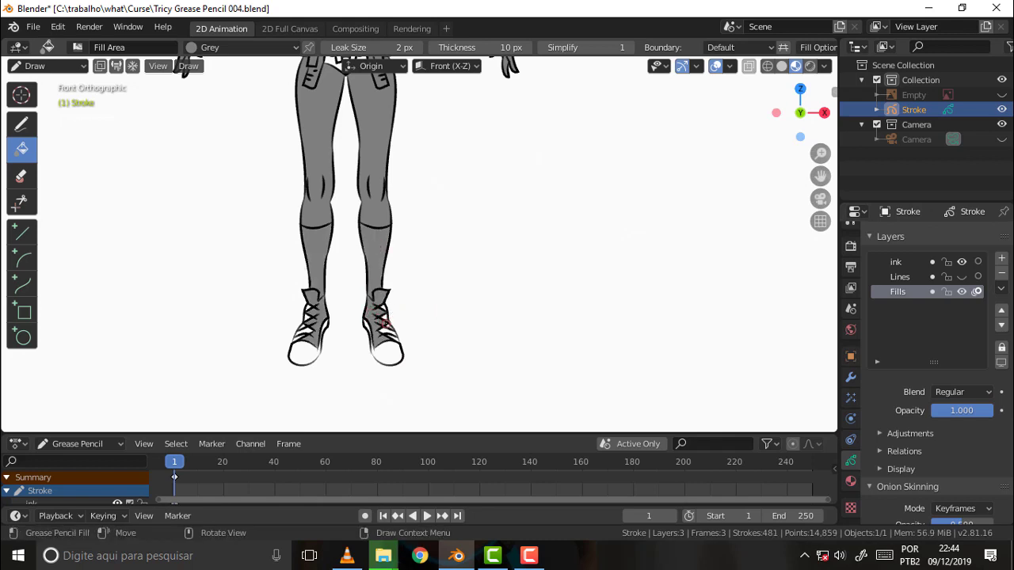
left_click(379, 311)
left_click(382, 307)
left_click(388, 329)
left_click(389, 328)
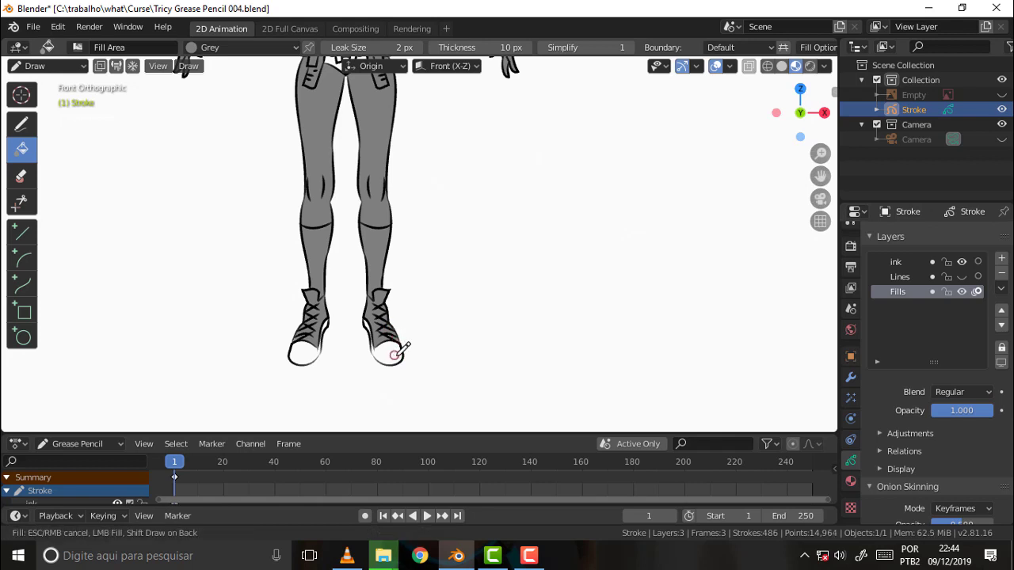
left_click(397, 349)
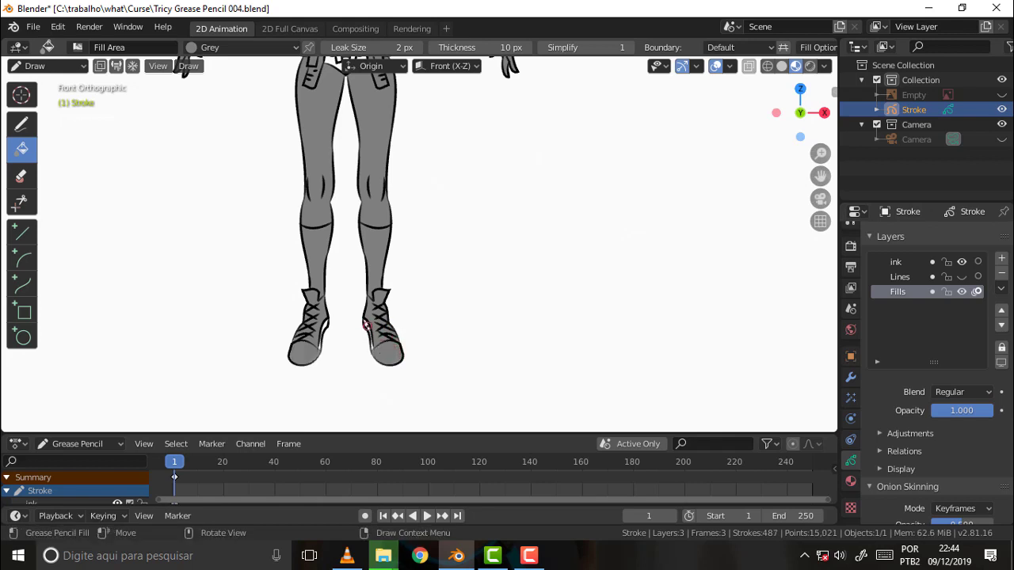
left_click(373, 315)
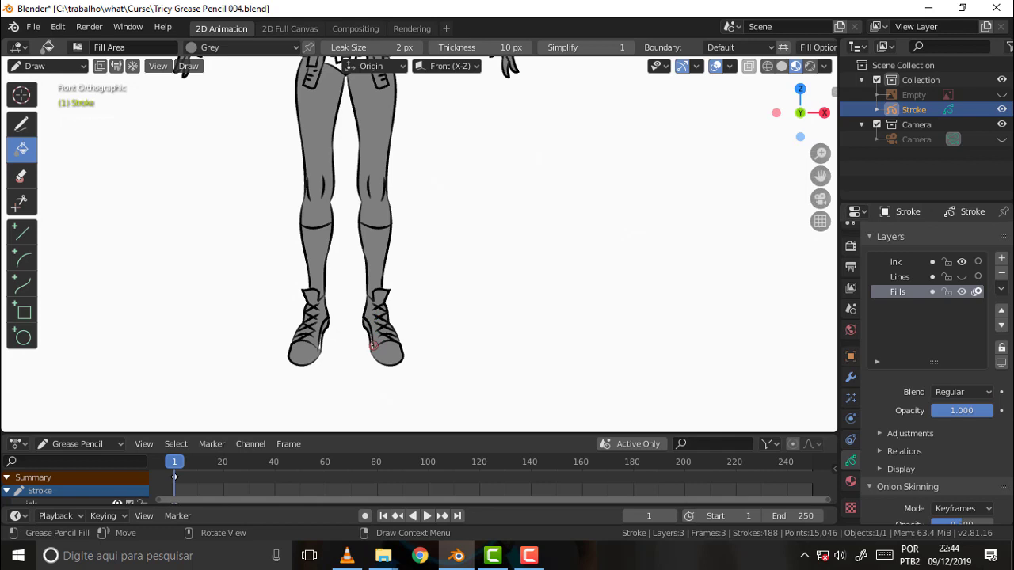
left_click(384, 333)
Zoom to the face and fill the irises and eyes grey, undoing the leaking lips fill
scroll(770, 309, "up", 2)
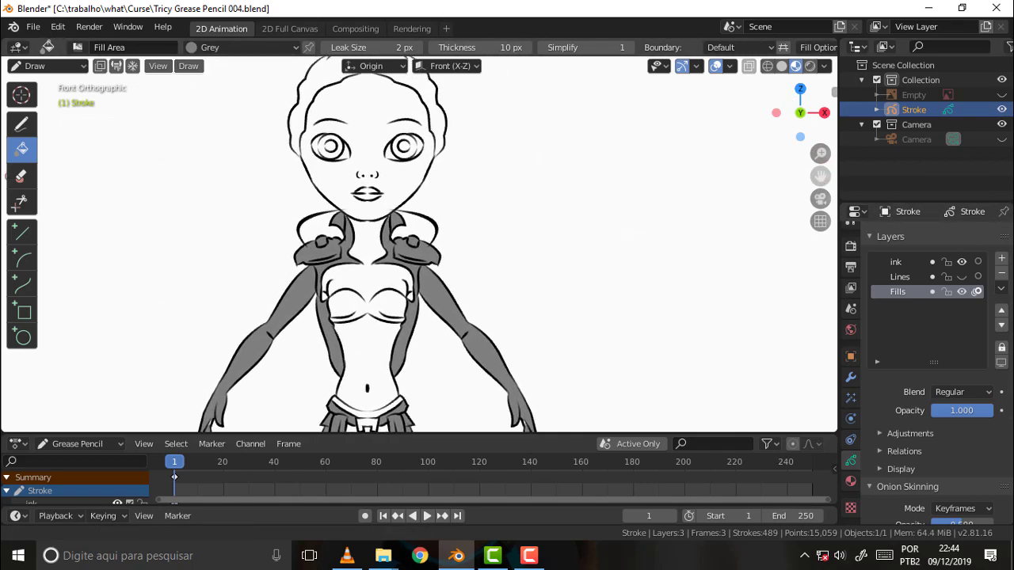
scroll(552, 127, "down", 3)
scroll(552, 155, "up", 2)
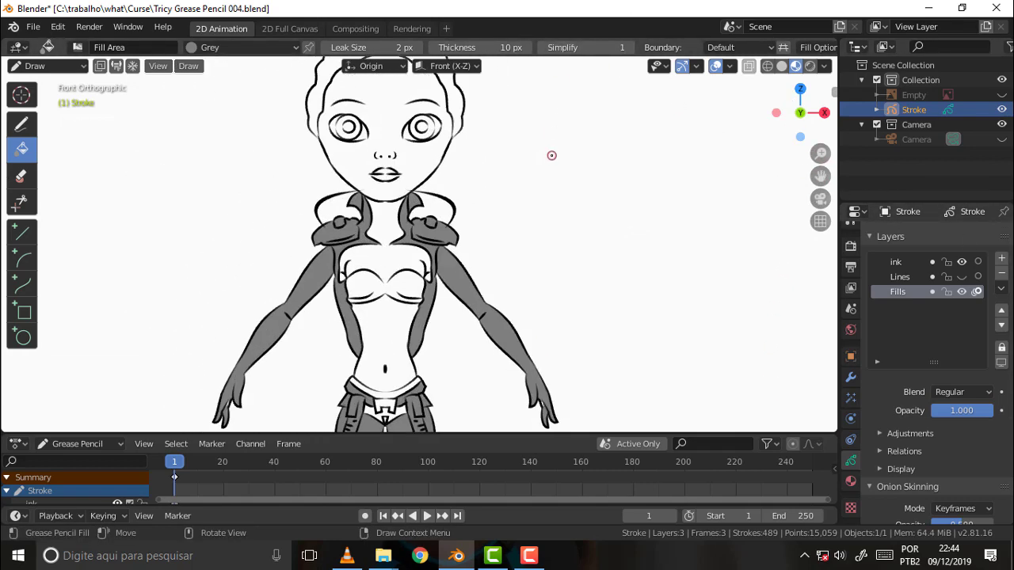
scroll(552, 156, "up", 3)
mouse_move(821, 176)
left_mouse_down()
mouse_move(809, 208)
mouse_move(792, 129)
left_mouse_up()
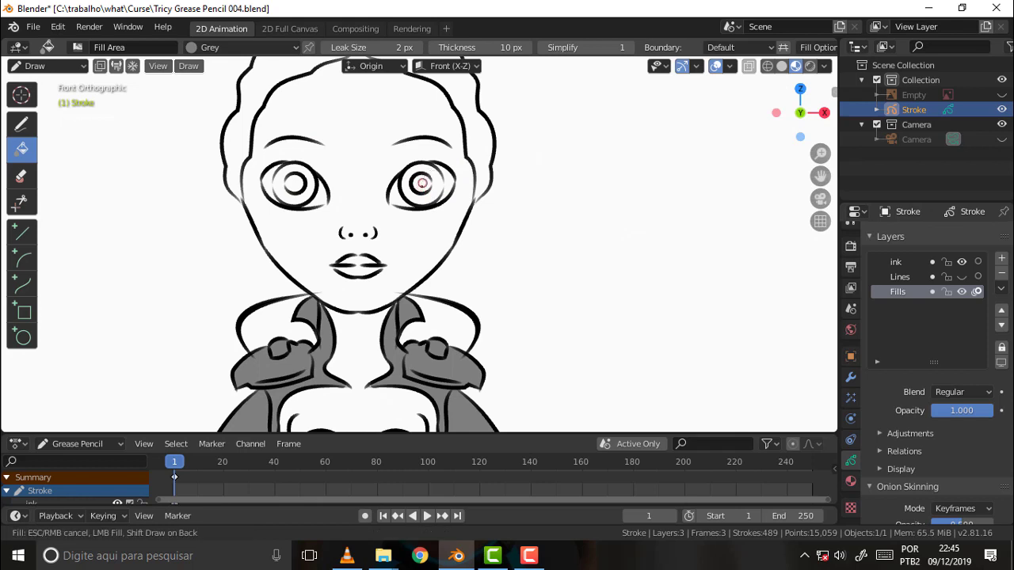
left_click(430, 202)
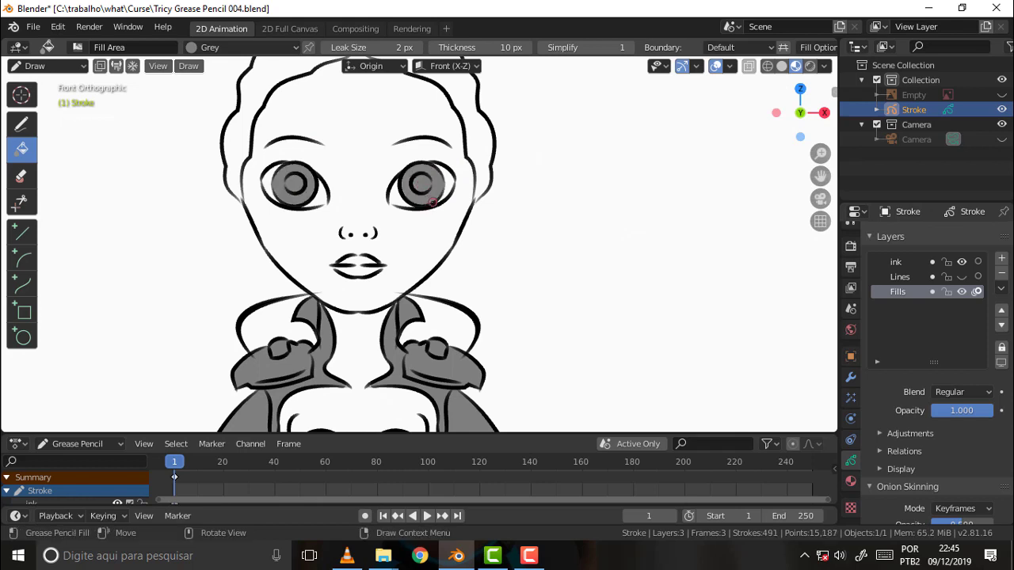
left_click(411, 190)
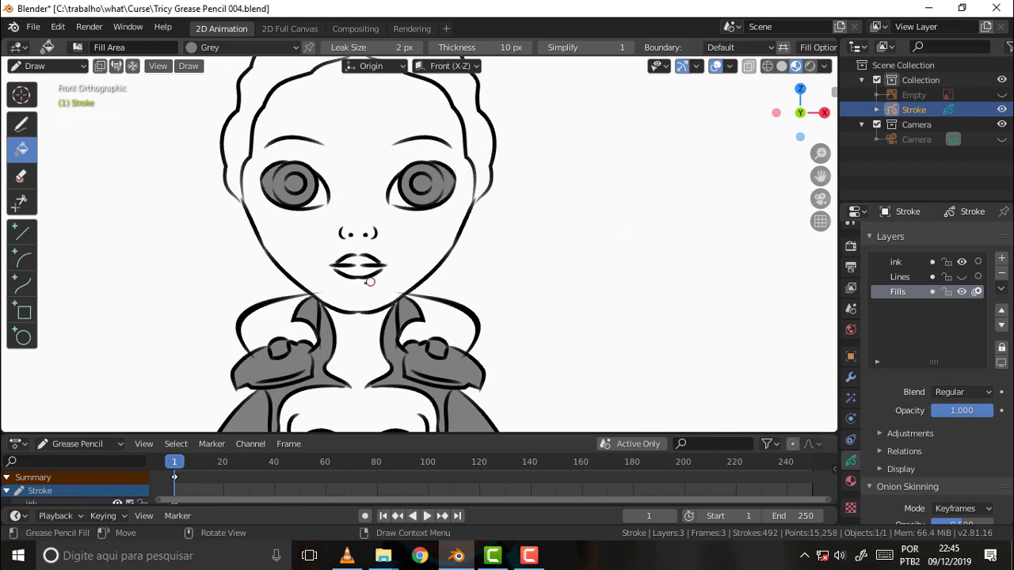
left_click(379, 257)
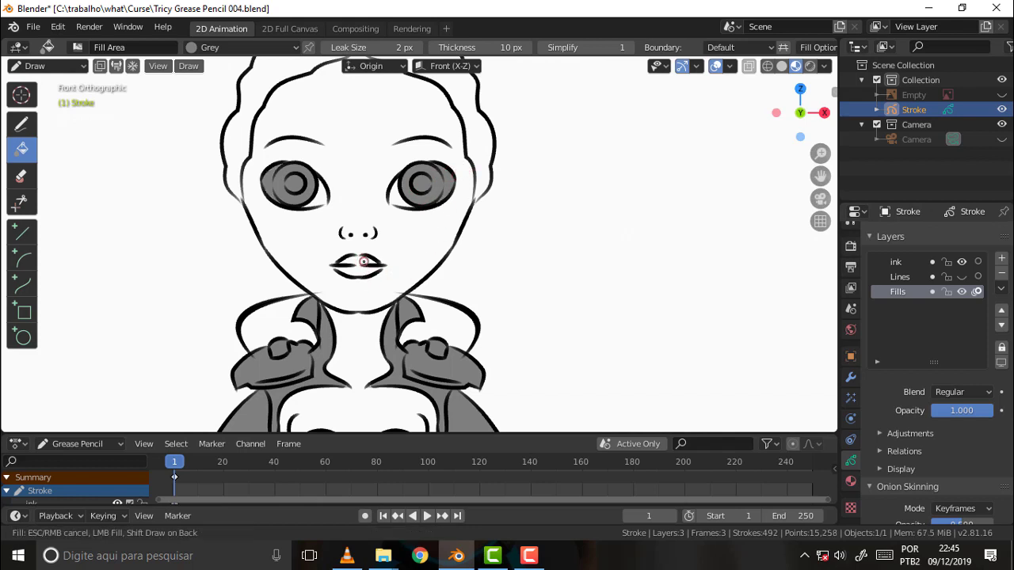
key("ctrl+z")
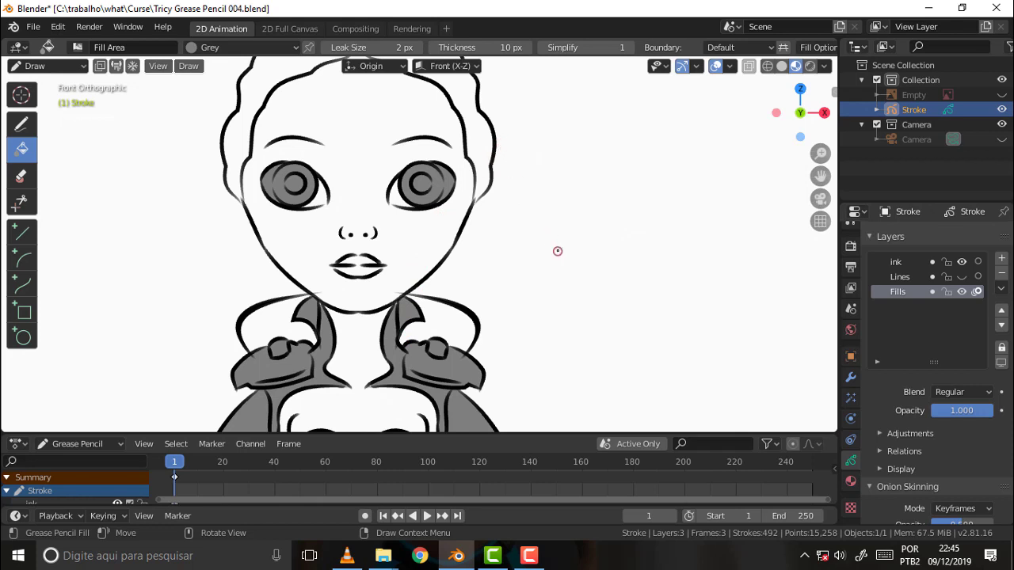
left_click_drag(821, 175, 817, 299)
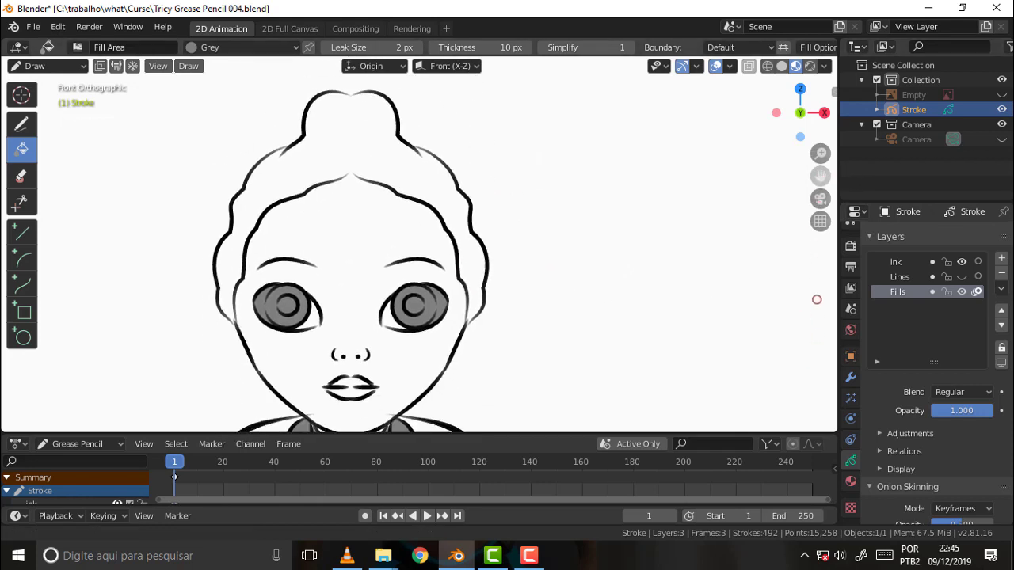
Paint grey strokes with the Draw tool over the top of the hair bun, removing one stray stroke
scroll(817, 300, "down", 1)
scroll(702, 147, "down", 1)
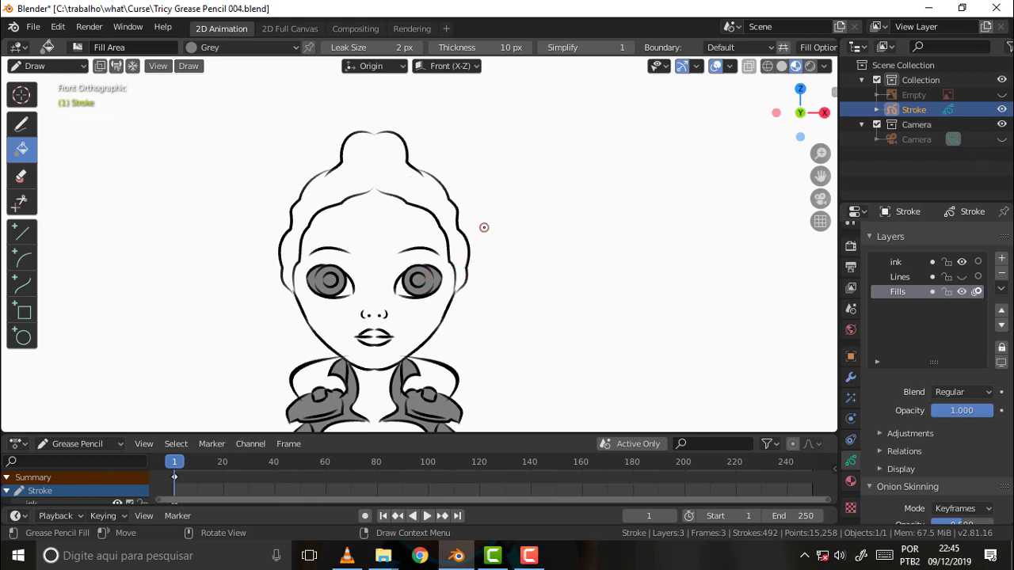
left_click(22, 126)
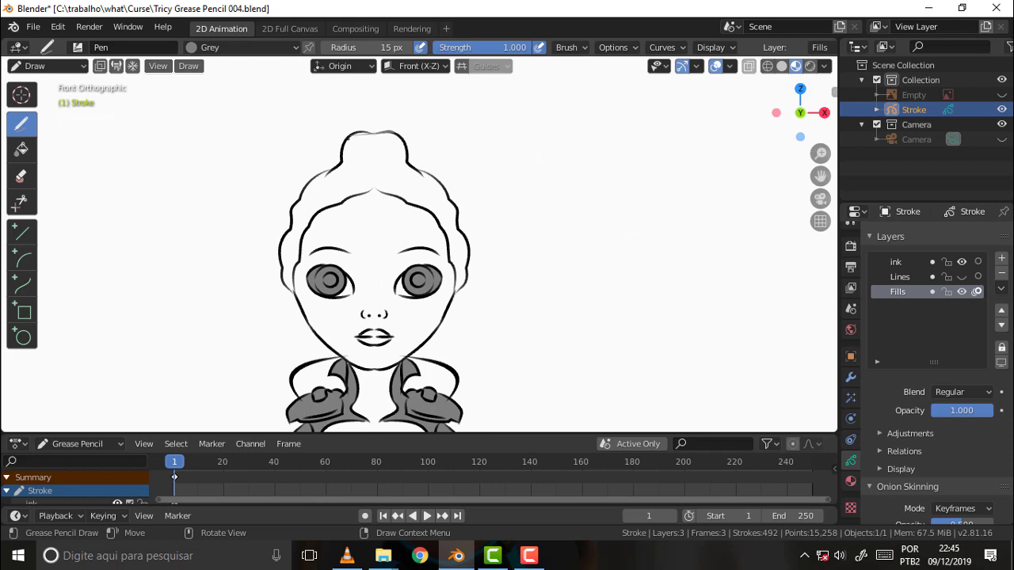
left_click_drag(349, 138, 379, 149)
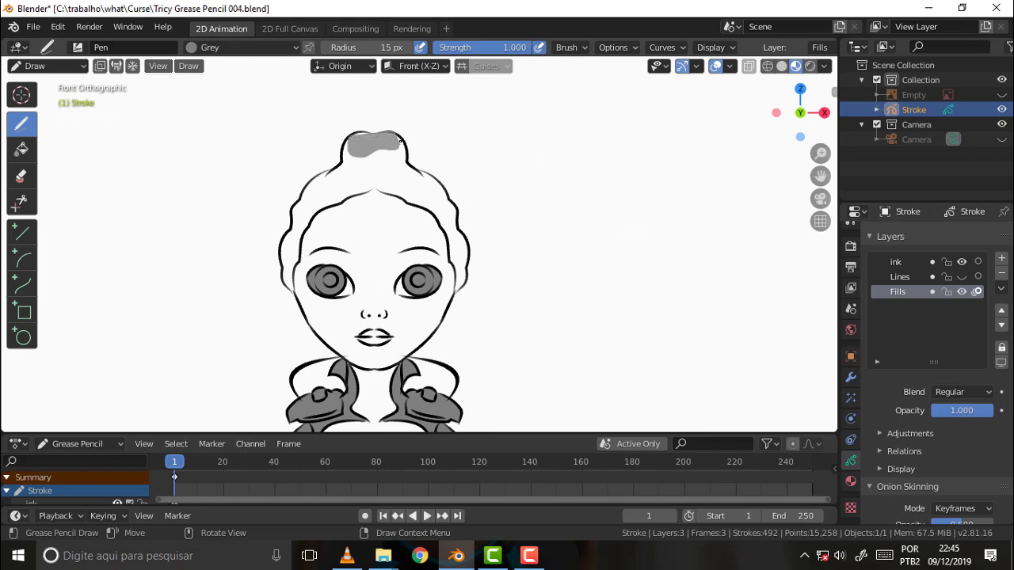
left_click_drag(385, 133, 395, 142)
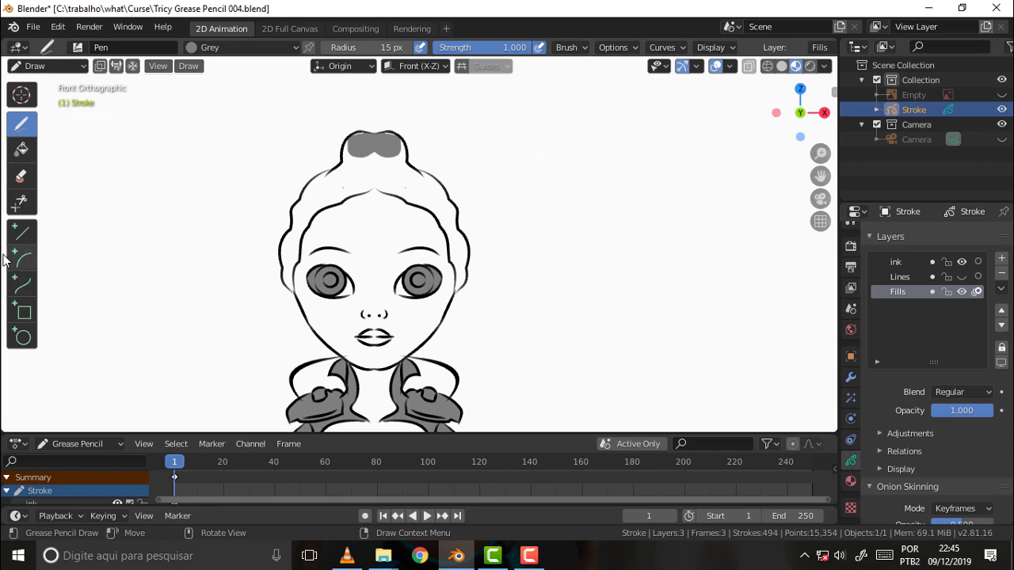
key("ctrl+z")
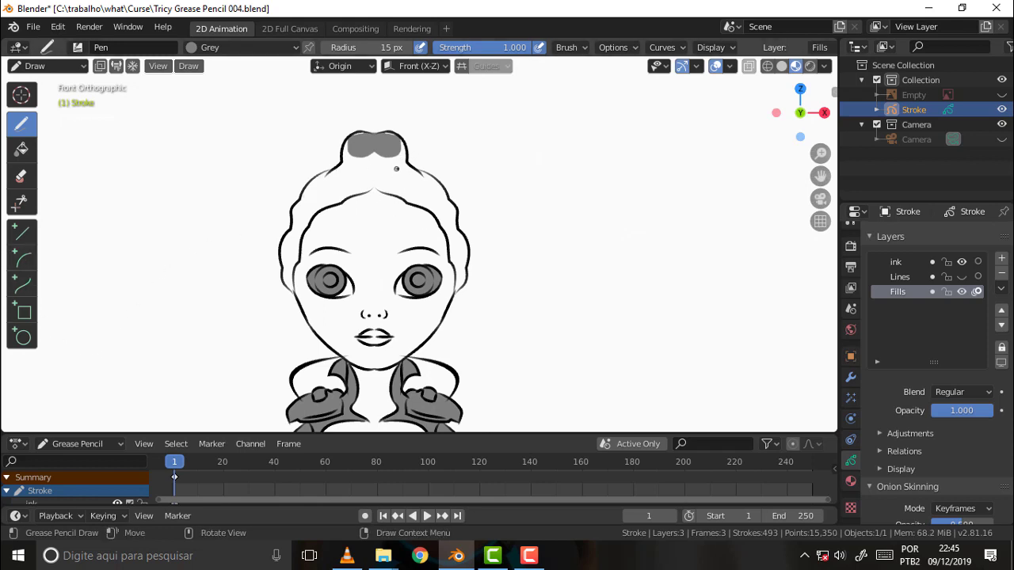
Undo a leaking fill, then paint grey shading on the cheeks with the Draw tool
left_click(21, 149)
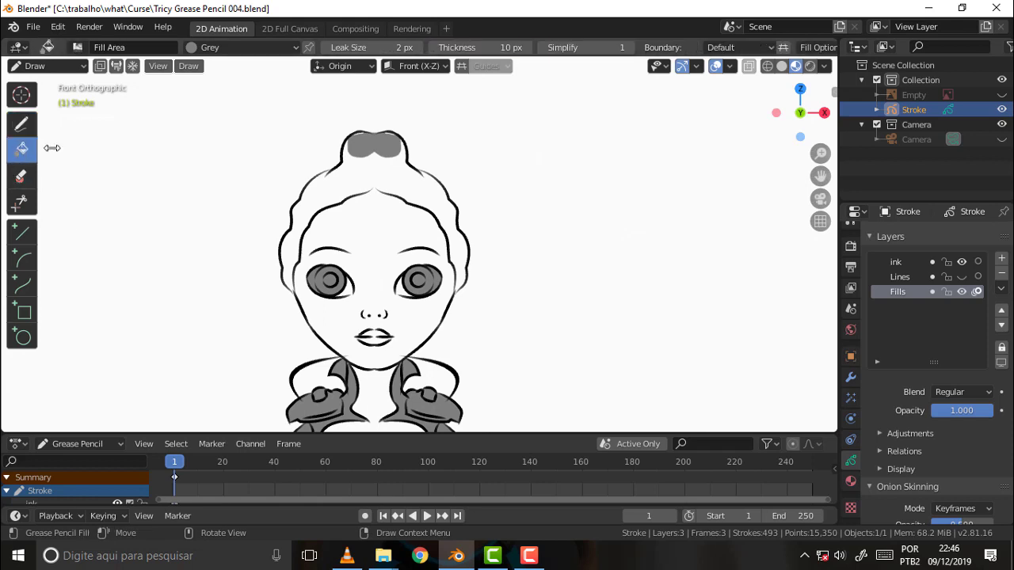
left_click(405, 179)
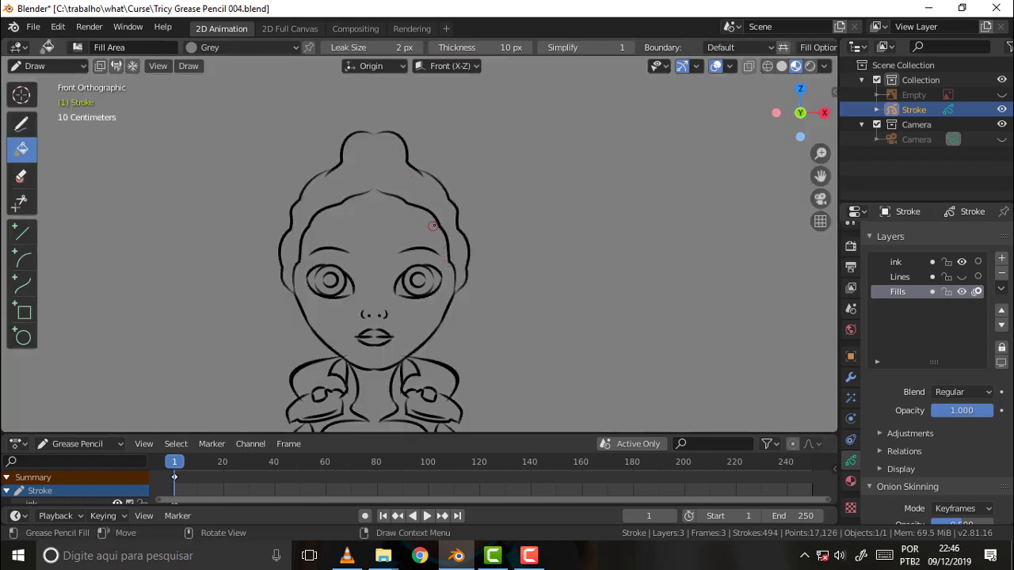
key("ctrl+z")
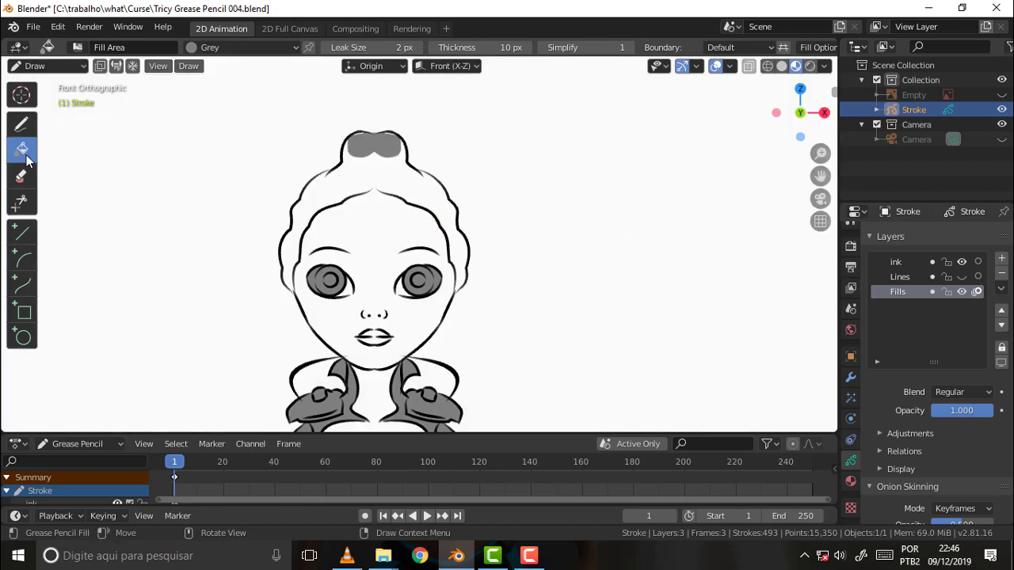
left_click(23, 126)
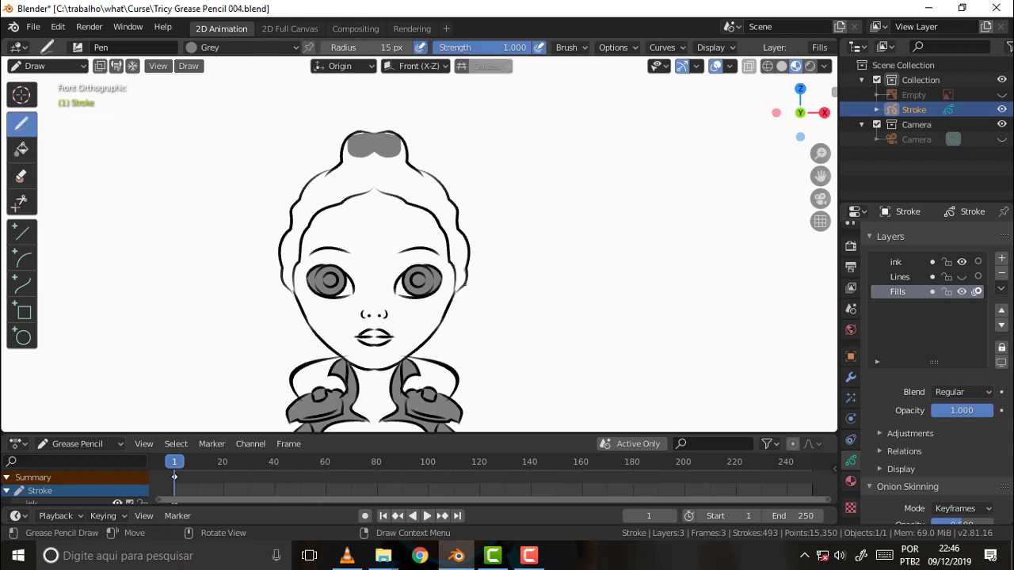
mouse_move(456, 293)
left_mouse_down()
mouse_move(442, 302)
mouse_move(463, 260)
left_mouse_up()
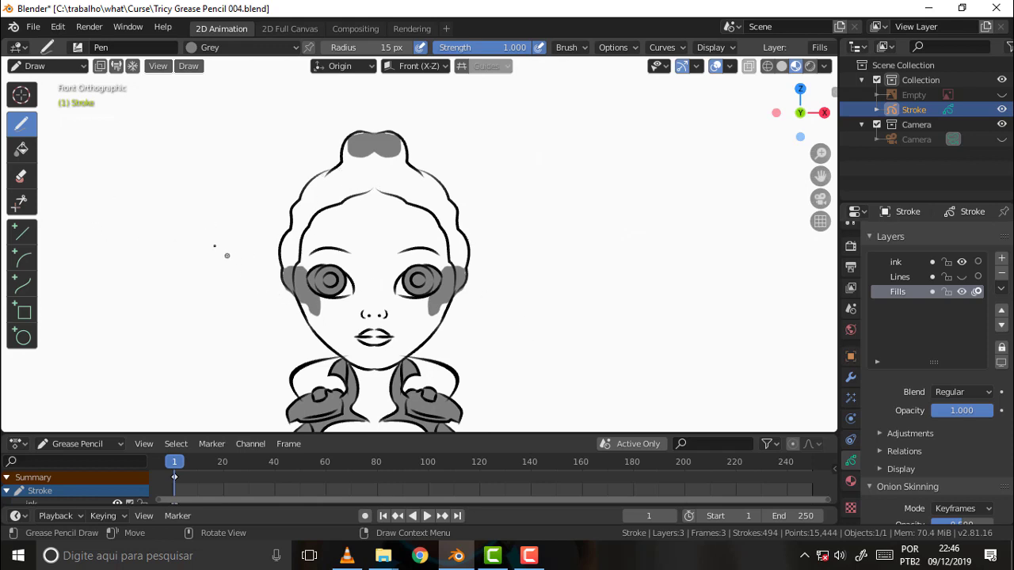
Fill the top of the hair bun grey, undoing a fill that covered the background
left_click(21, 148)
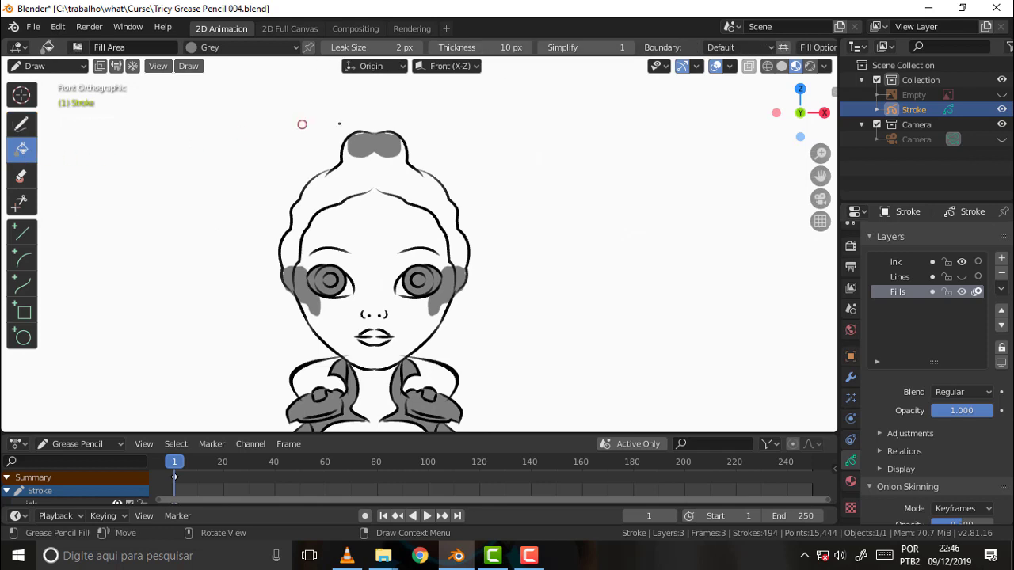
left_click(400, 187)
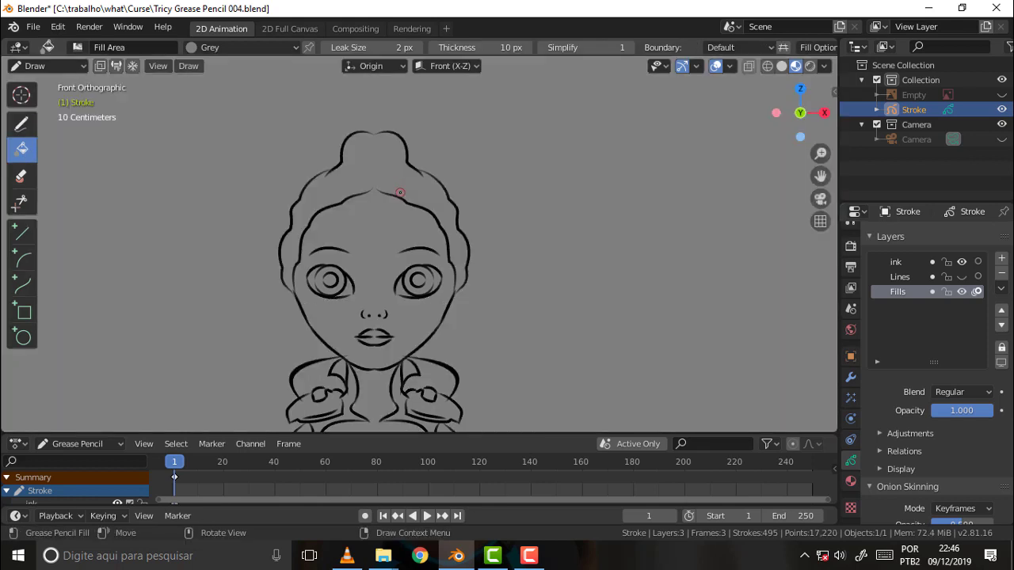
key("ctrl+z")
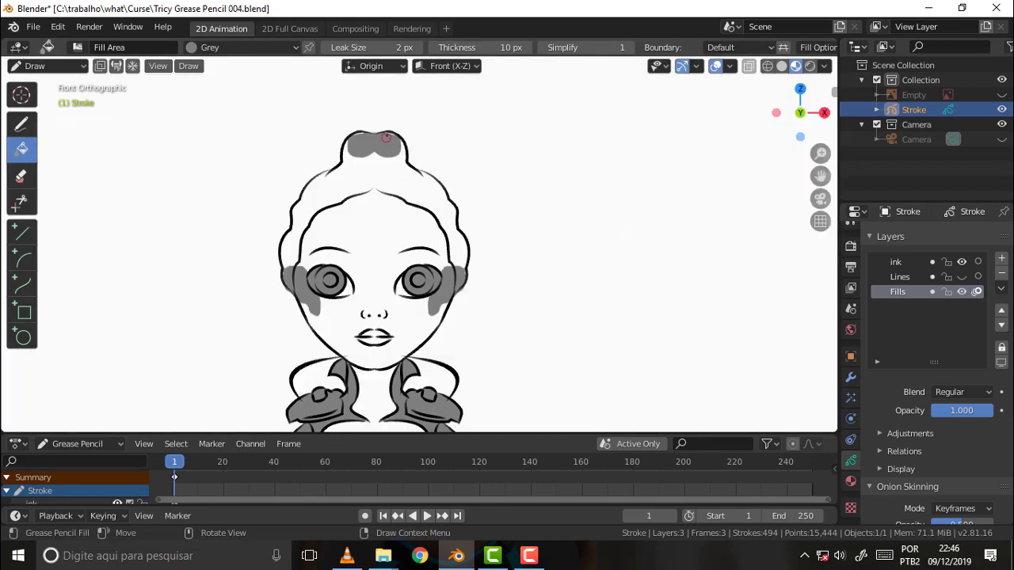
left_click(395, 138)
left_click(22, 123)
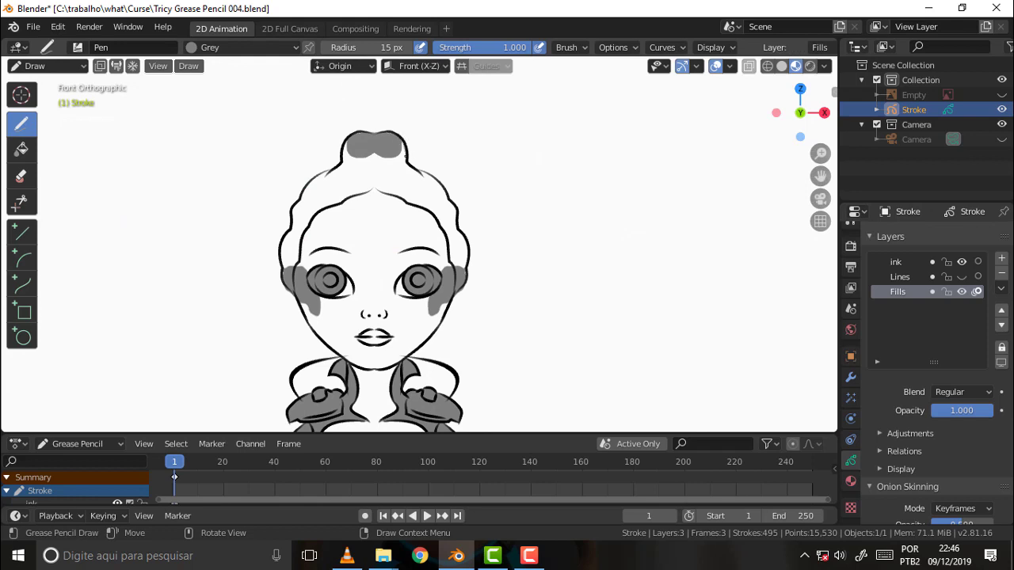
Paint the hair grey along the bun and fill the white gaps at the hair's right edge
mouse_move(413, 169)
left_mouse_down()
mouse_move(457, 212)
mouse_move(435, 263)
mouse_move(373, 201)
mouse_move(375, 158)
mouse_move(420, 163)
left_mouse_up()
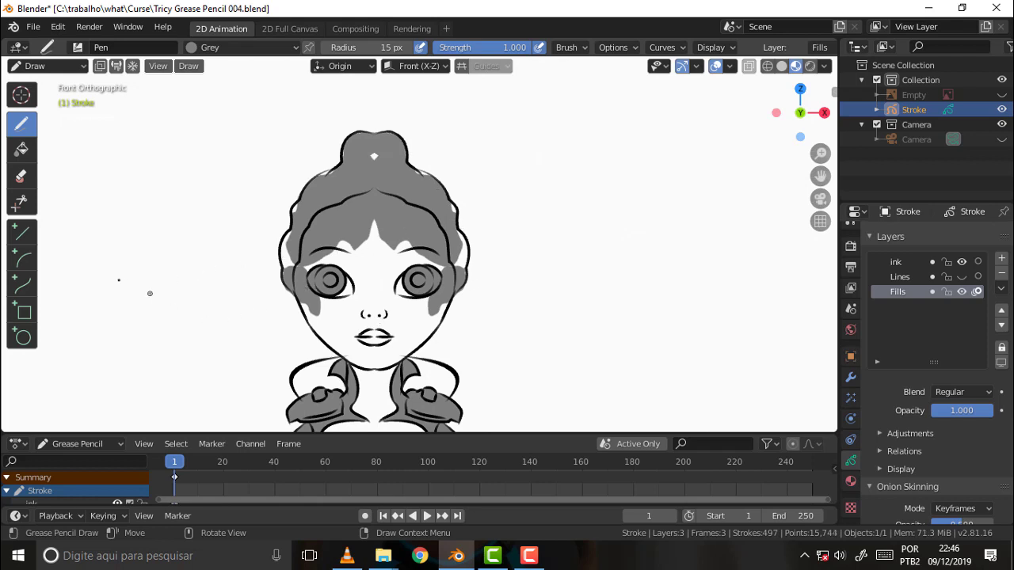
left_click(21, 148)
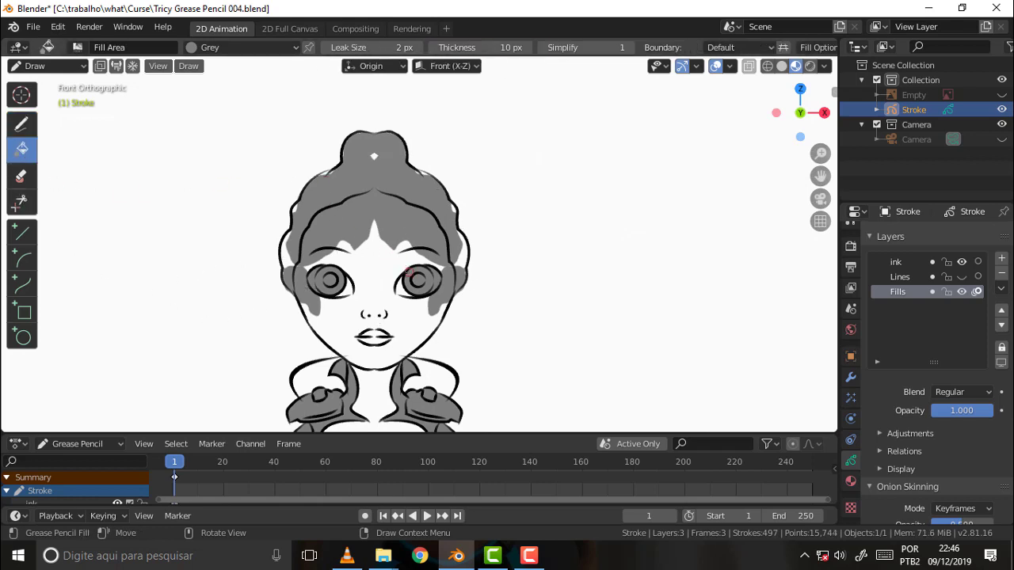
left_click(380, 286)
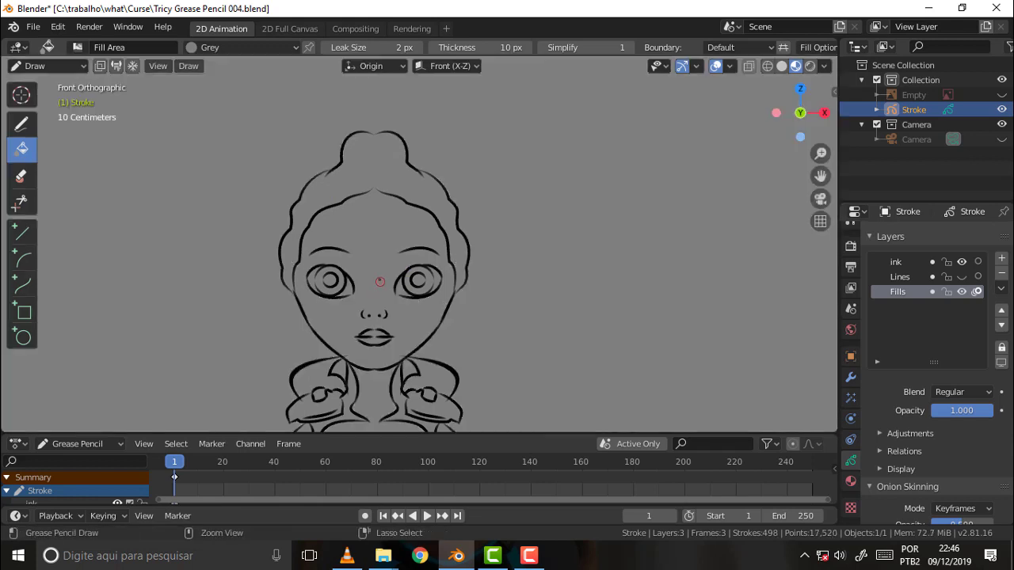
key("ctrl+z")
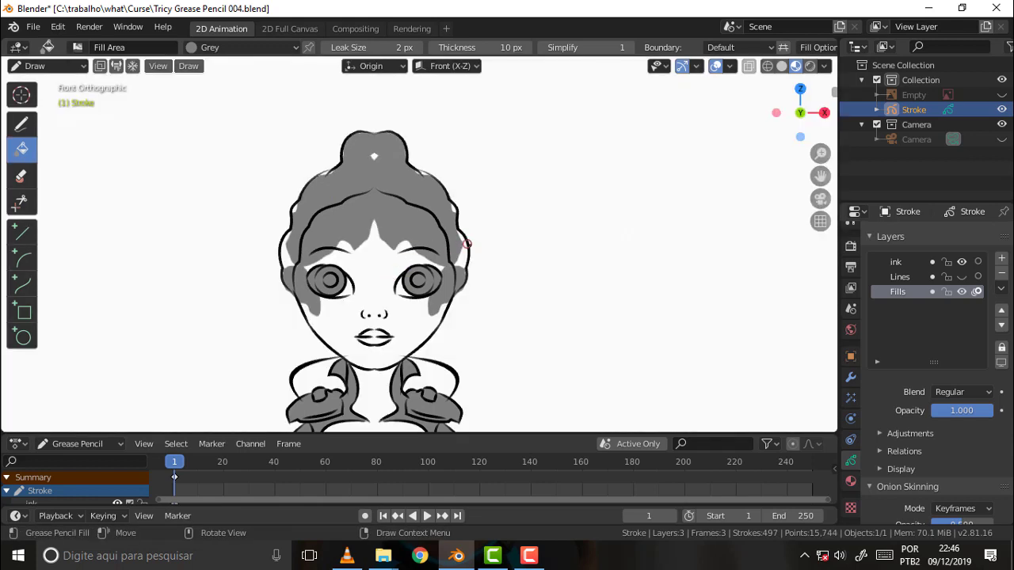
left_click(467, 244)
left_click(450, 210)
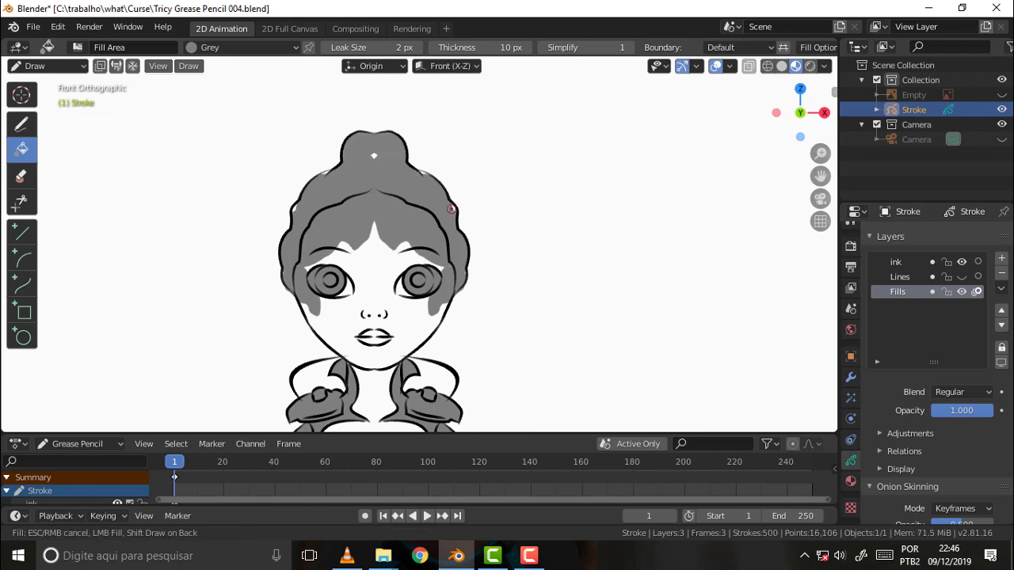
left_click(455, 212)
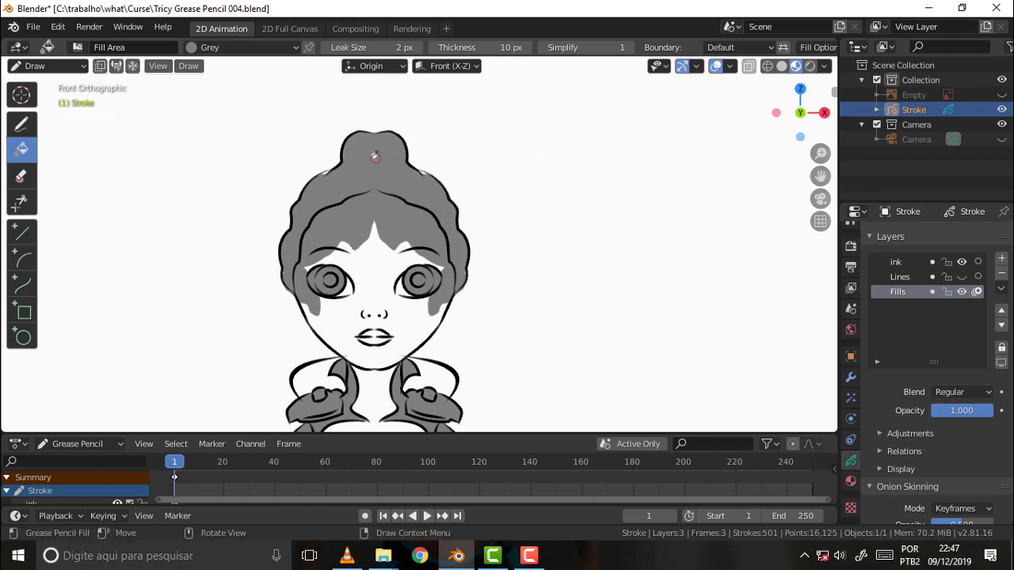
Try filling a gap in the bun, undoing both leaks, then bring the torso into view
left_click(372, 159)
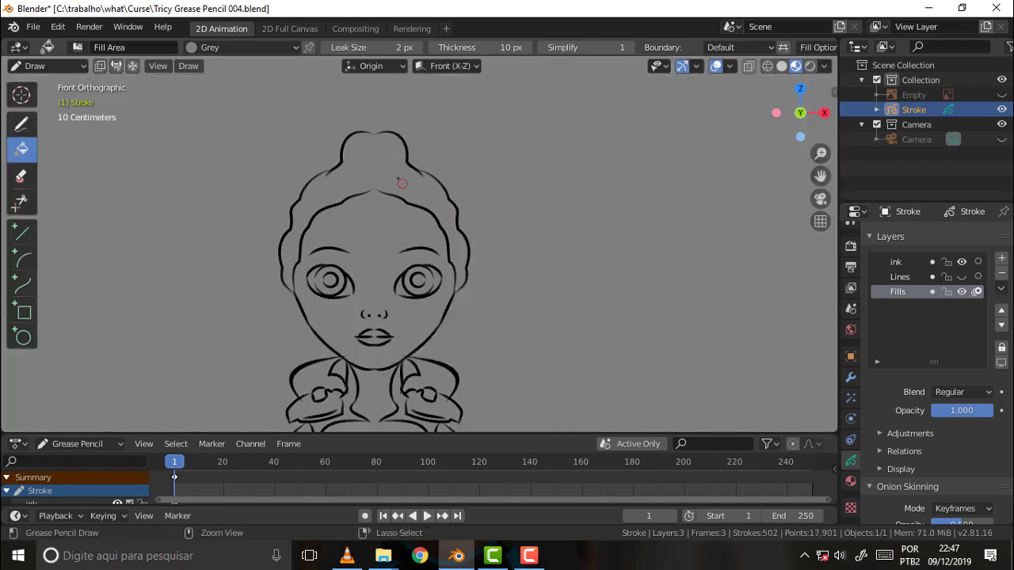
key("ctrl+z")
left_click(383, 152)
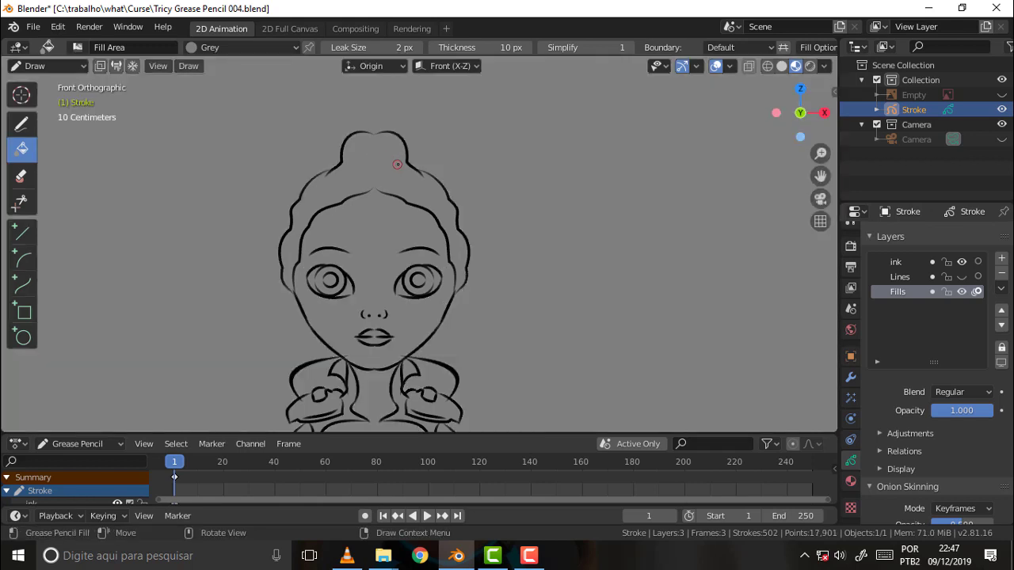
key("ctrl+z")
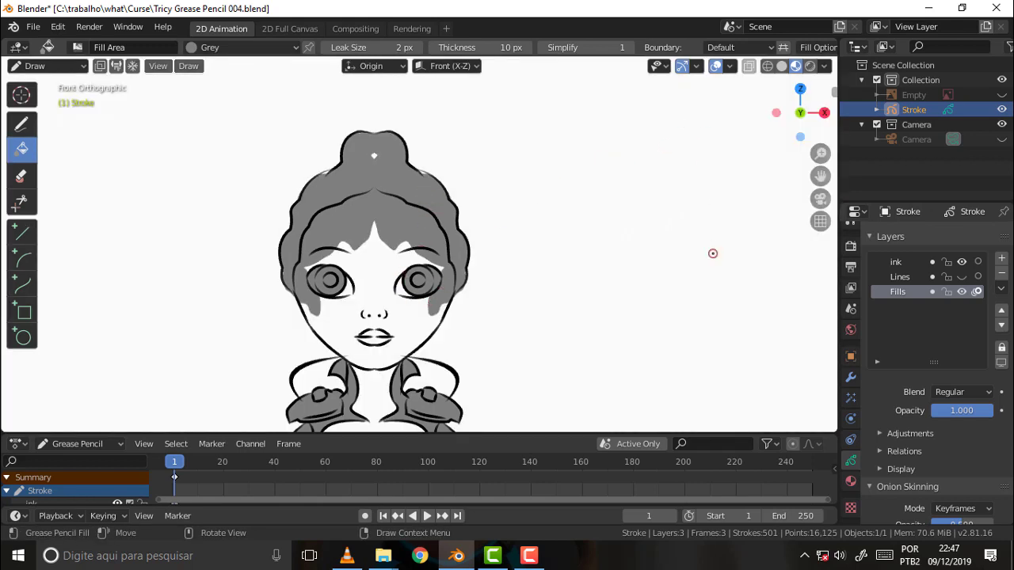
scroll(630, 270, "down", 3)
scroll(592, 288, "up", 1)
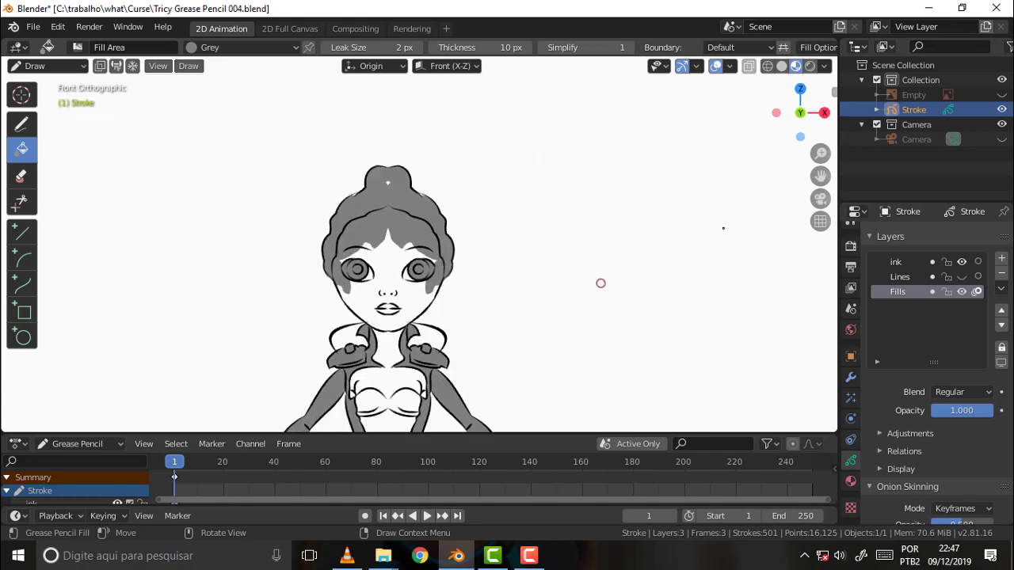
left_click_drag(820, 176, 561, 299)
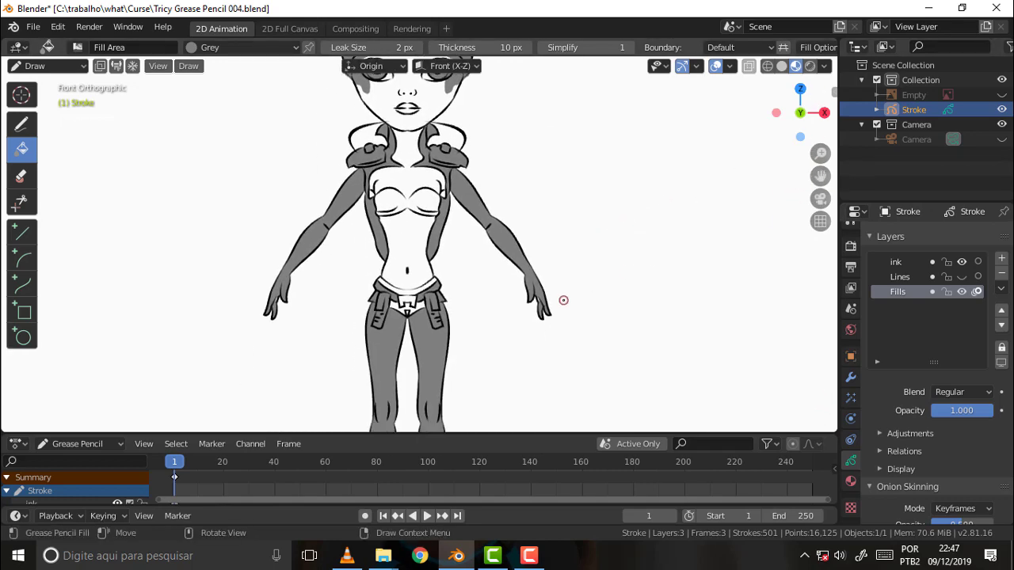
scroll(564, 284, "up", 3)
scroll(563, 284, "up", 1)
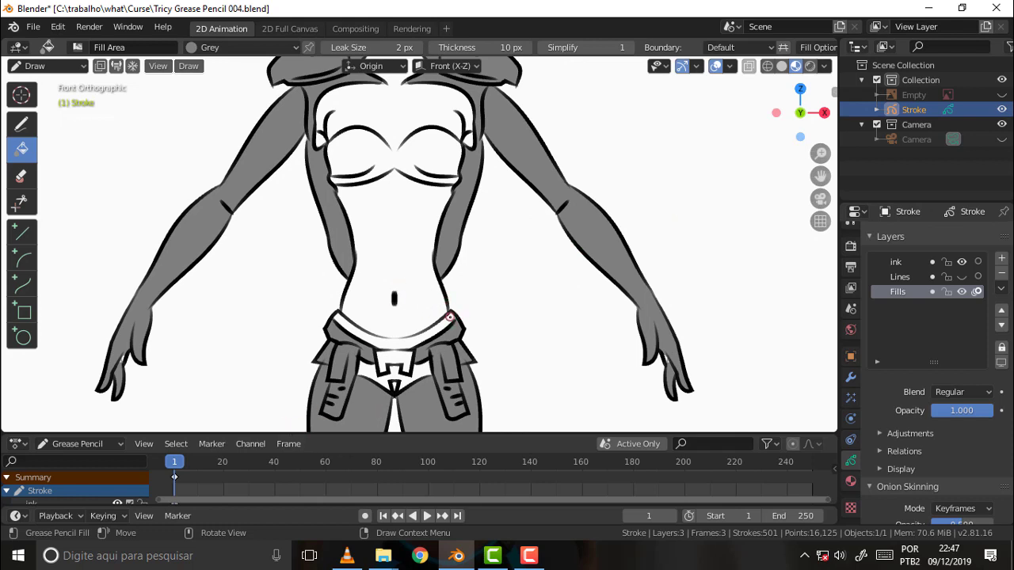
Paint grey over the belly with the Draw tool after undoing a stray fill
left_click(420, 316)
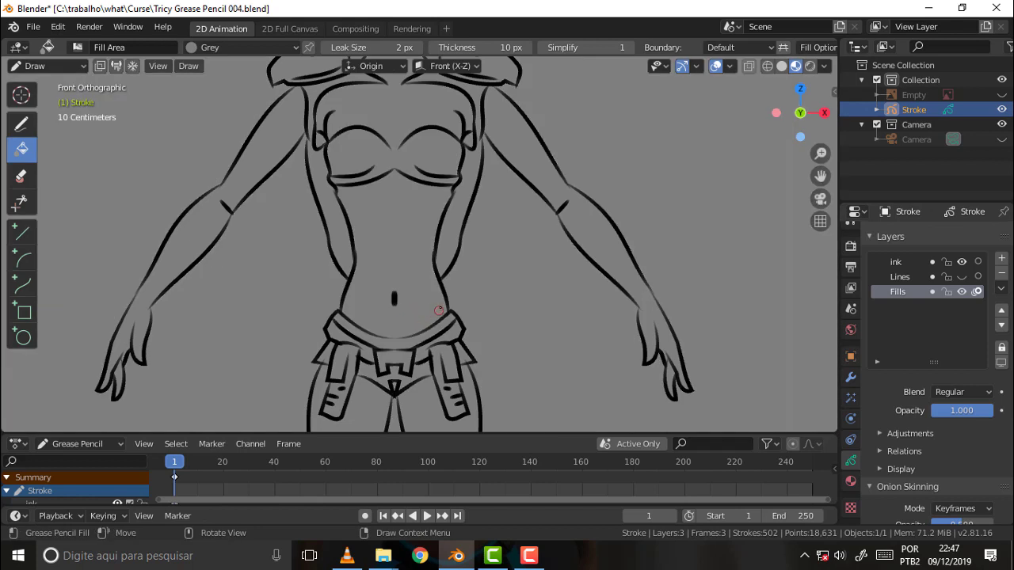
key("ctrl+z")
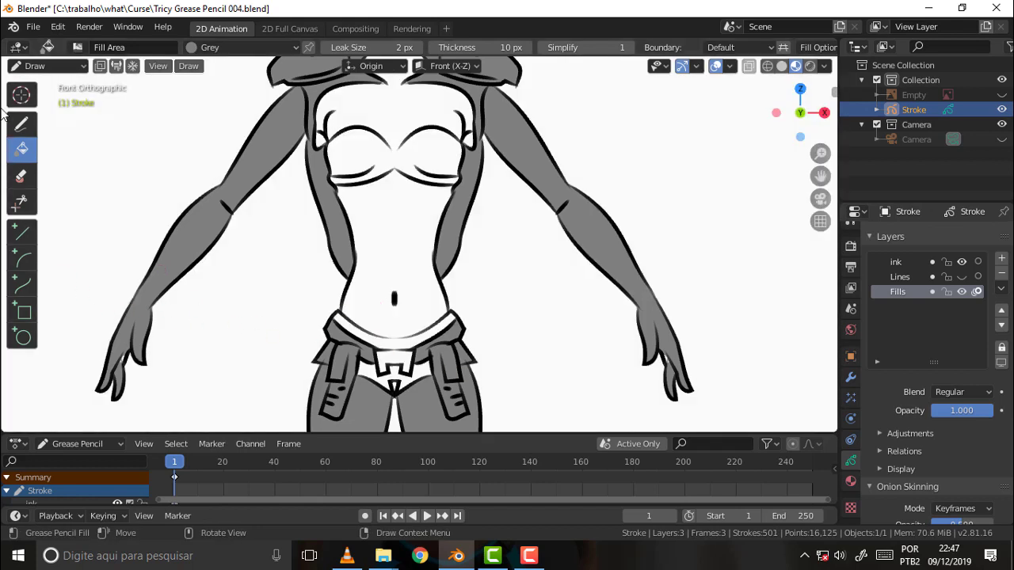
left_click(21, 123)
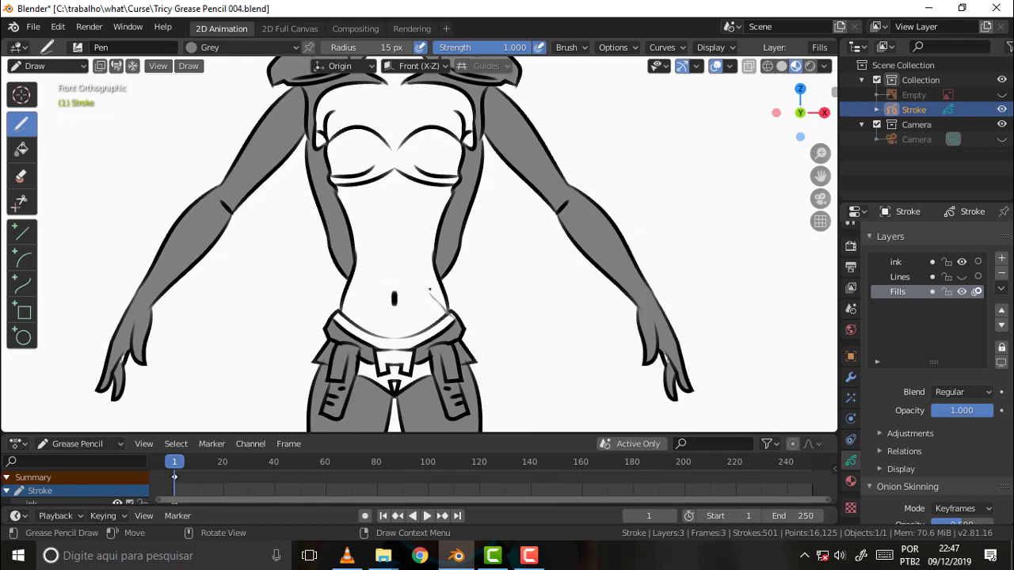
mouse_move(429, 290)
left_mouse_down()
mouse_move(414, 345)
mouse_move(419, 296)
left_mouse_up()
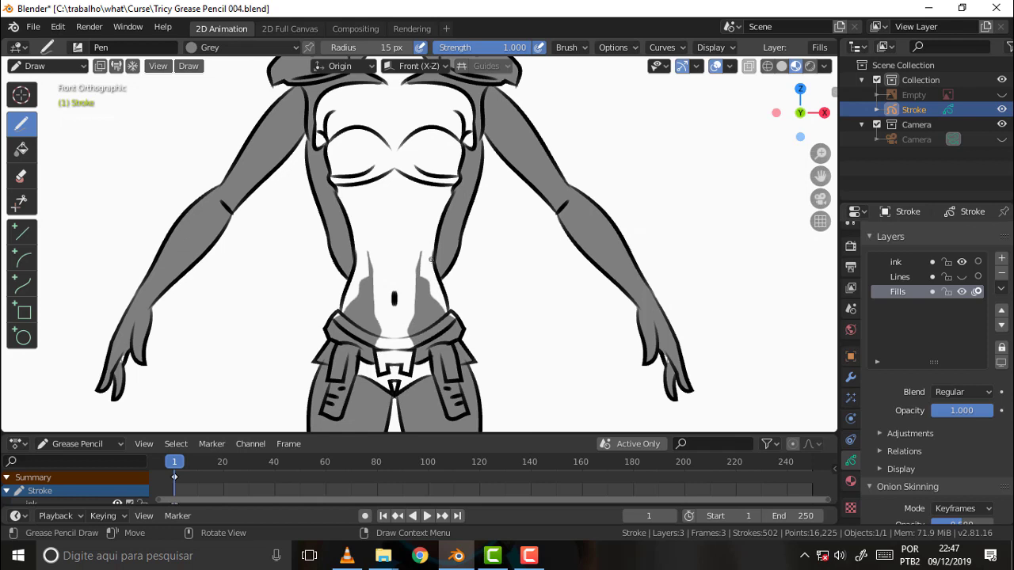
mouse_move(446, 297)
left_mouse_down()
mouse_move(429, 273)
mouse_move(373, 390)
mouse_move(384, 318)
left_mouse_up()
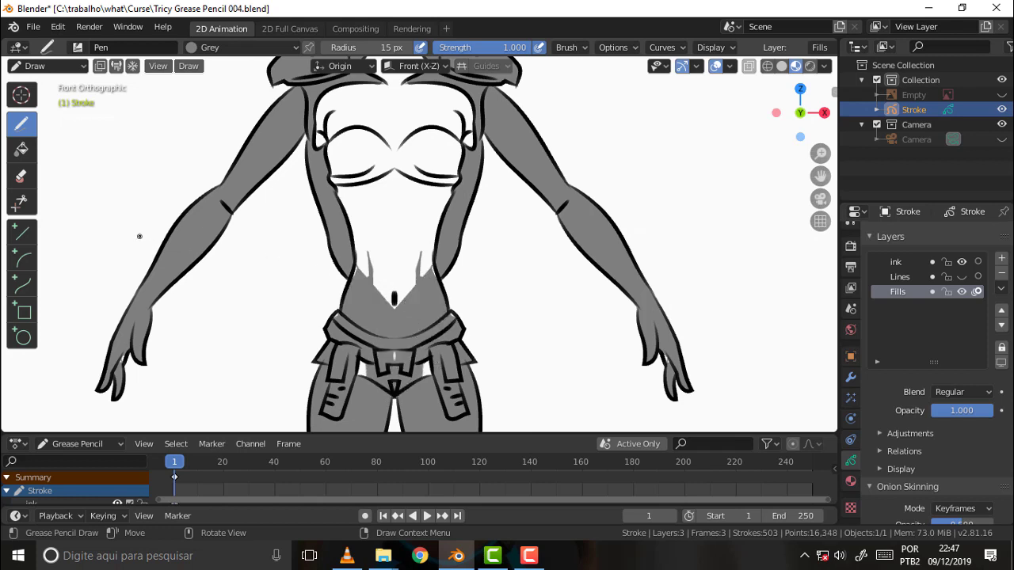
Paint the chest grey up to the shoulders after undoing a background-leaking fill
left_click(22, 148)
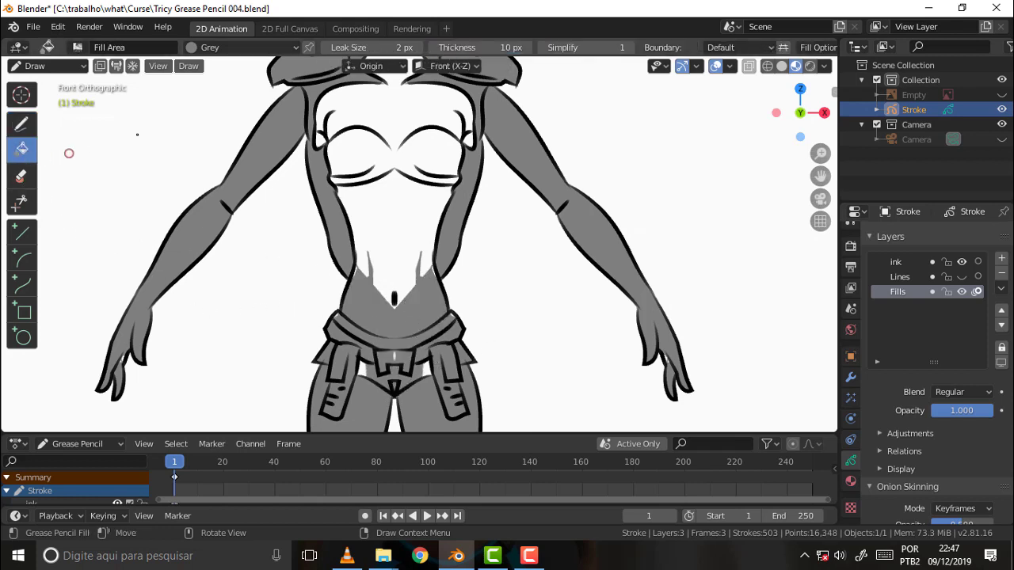
left_click(418, 220)
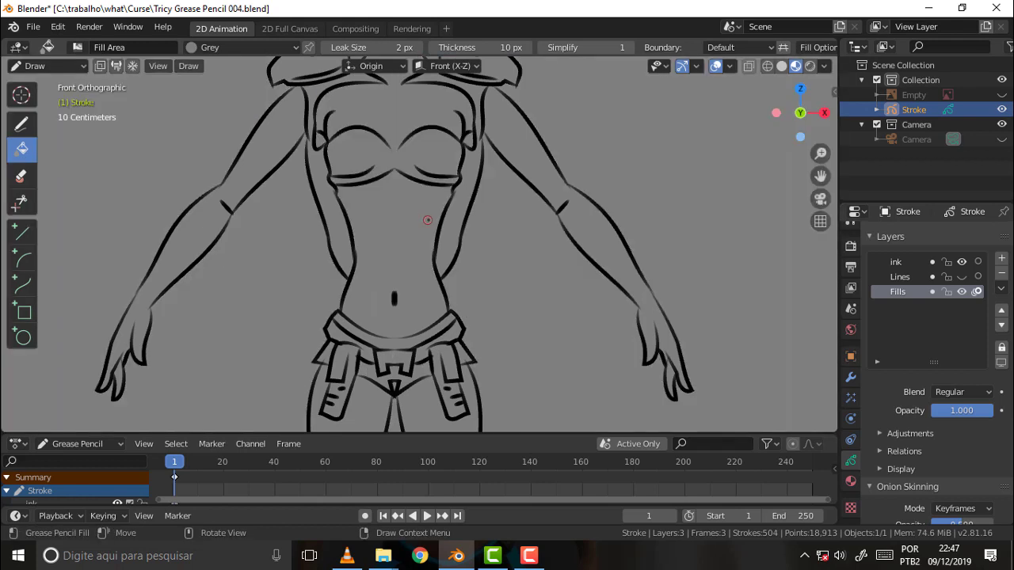
key("ctrl+z")
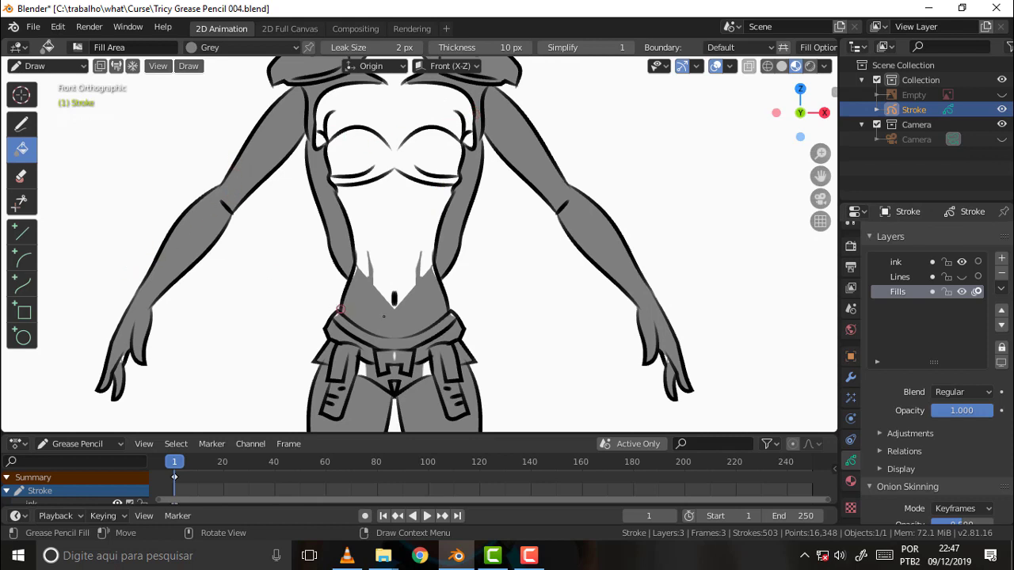
left_click(22, 123)
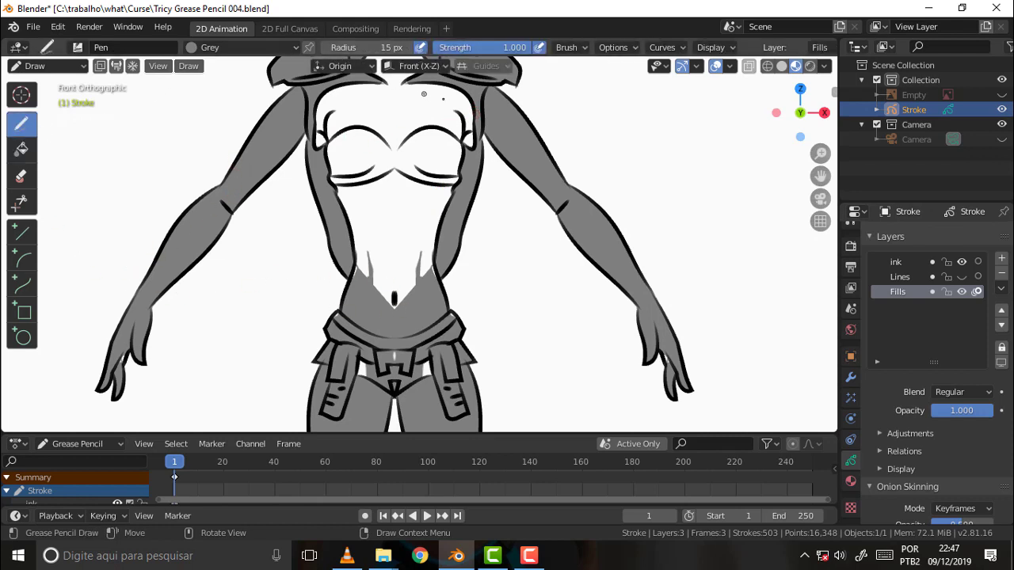
mouse_move(469, 111)
left_mouse_down()
mouse_move(455, 191)
mouse_move(365, 298)
left_mouse_up()
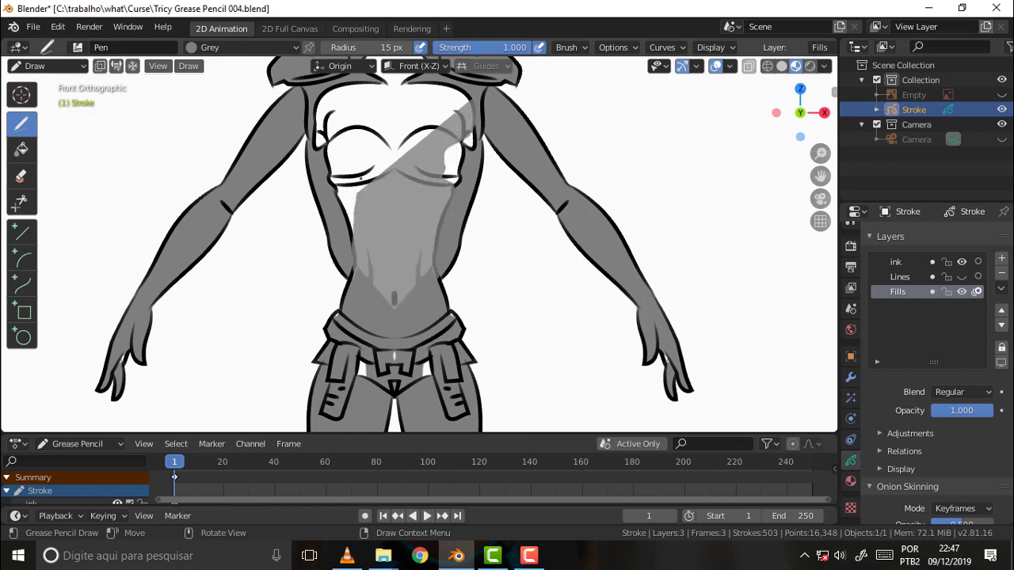
left_click_drag(364, 298, 410, 75)
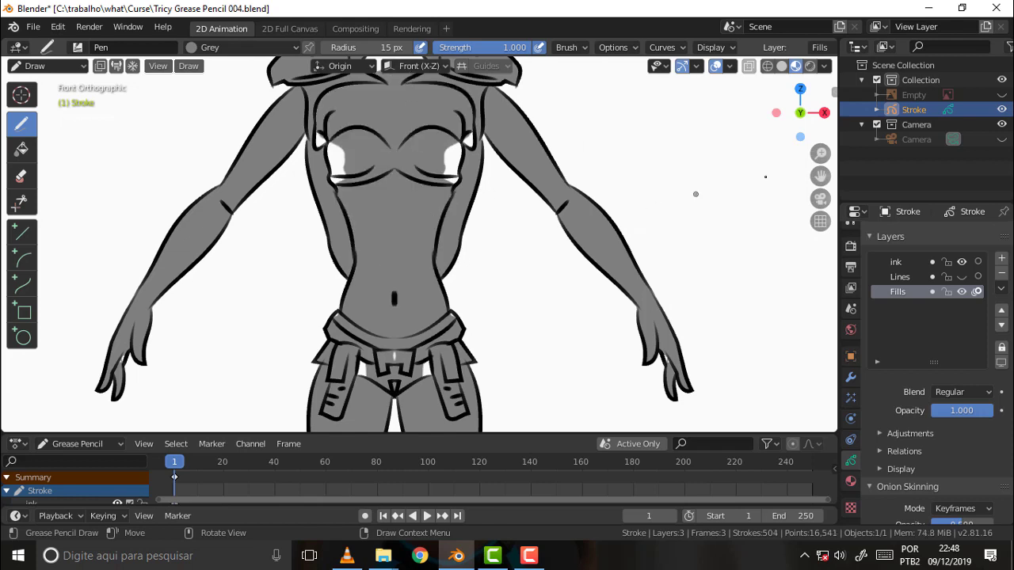
Bring the head into view and paint grey fill across the whole face
mouse_move(821, 175)
left_mouse_down()
mouse_move(830, 421)
mouse_move(797, 171)
left_mouse_up()
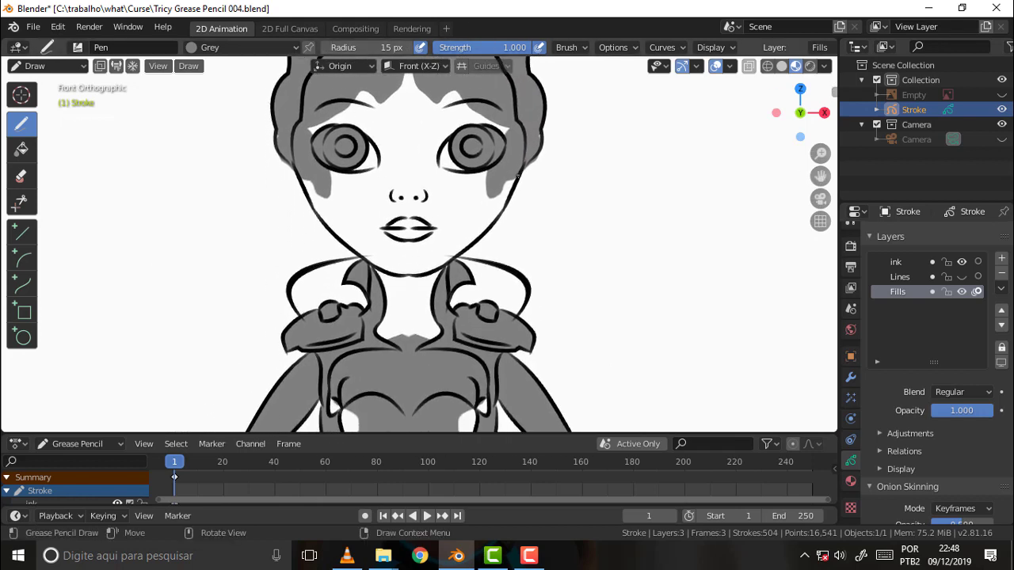
mouse_move(511, 191)
left_mouse_down()
mouse_move(420, 276)
mouse_move(394, 107)
mouse_move(507, 127)
left_mouse_up()
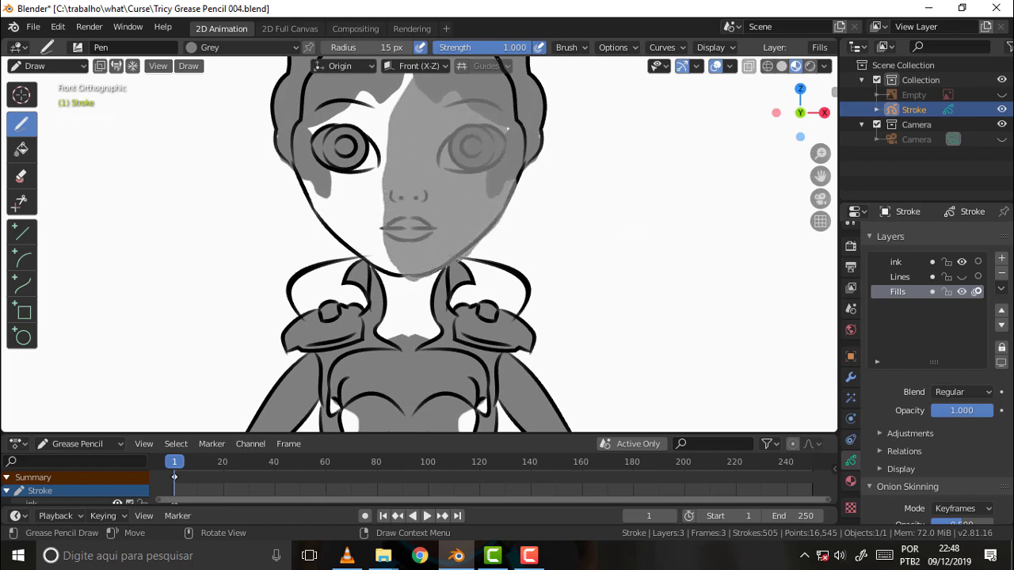
left_click_drag(507, 59, 492, 138)
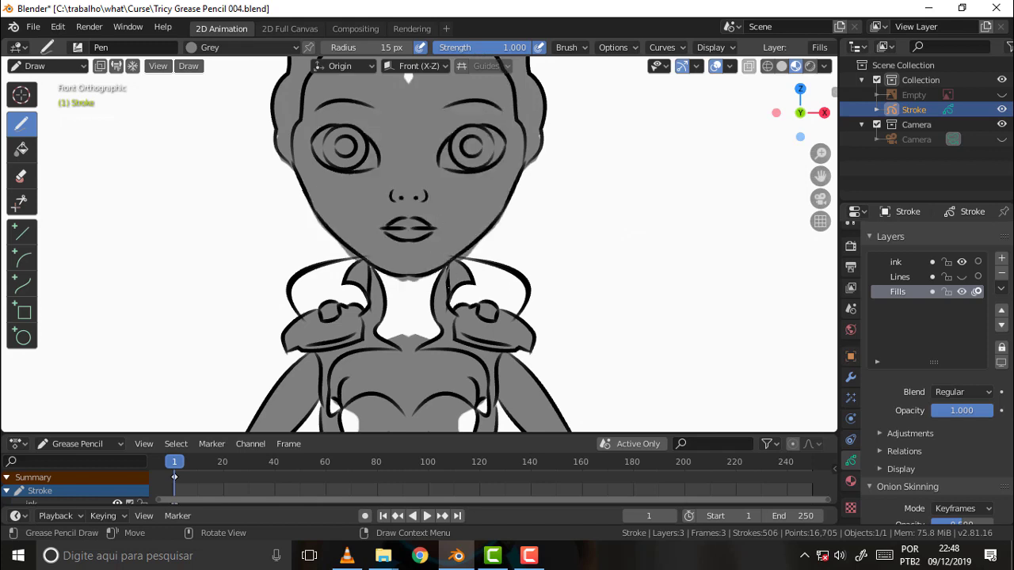
Paint grey fill around the neck, redoing the first neck-and-chest attempt
mouse_move(364, 383)
left_mouse_down()
mouse_move(359, 250)
mouse_move(417, 256)
left_mouse_up()
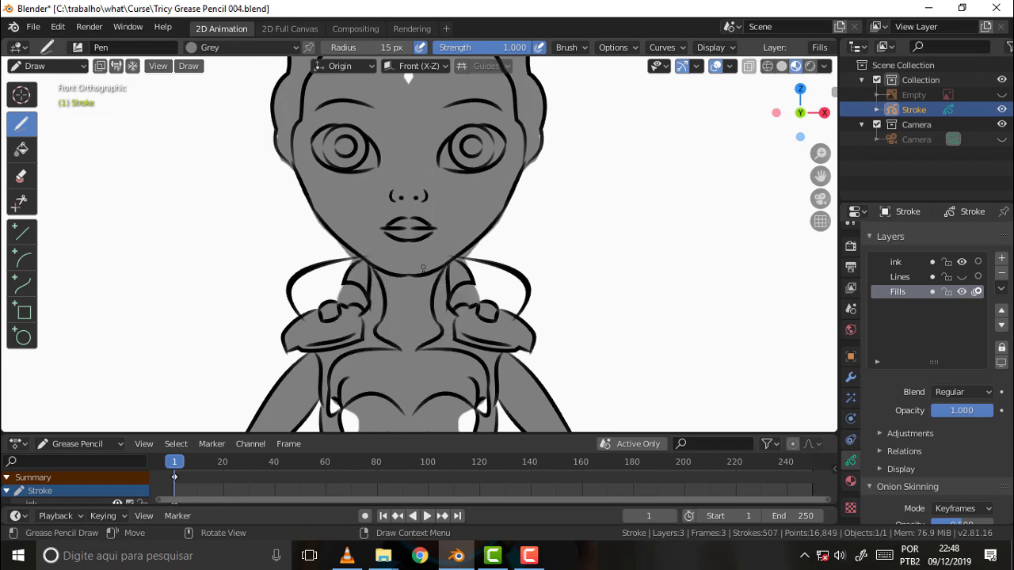
key("ctrl+z")
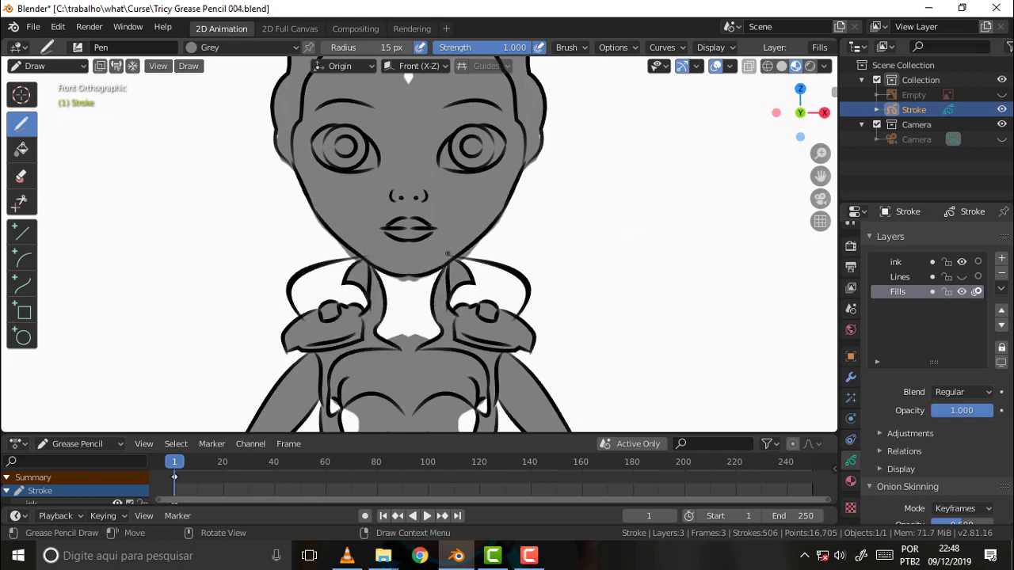
mouse_move(446, 255)
left_mouse_down()
mouse_move(380, 274)
mouse_move(391, 263)
left_mouse_up()
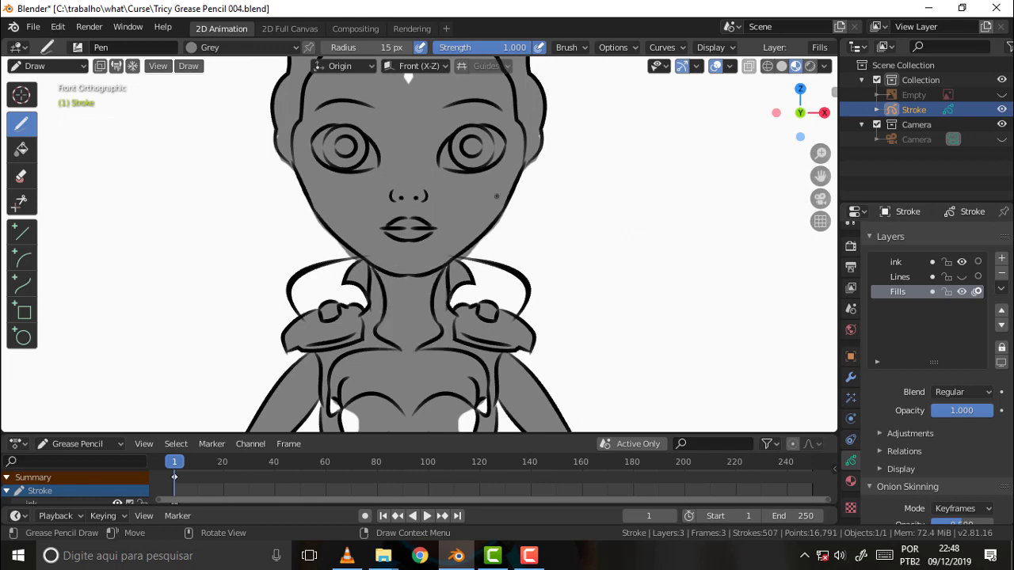
scroll(455, 193, "down", 4)
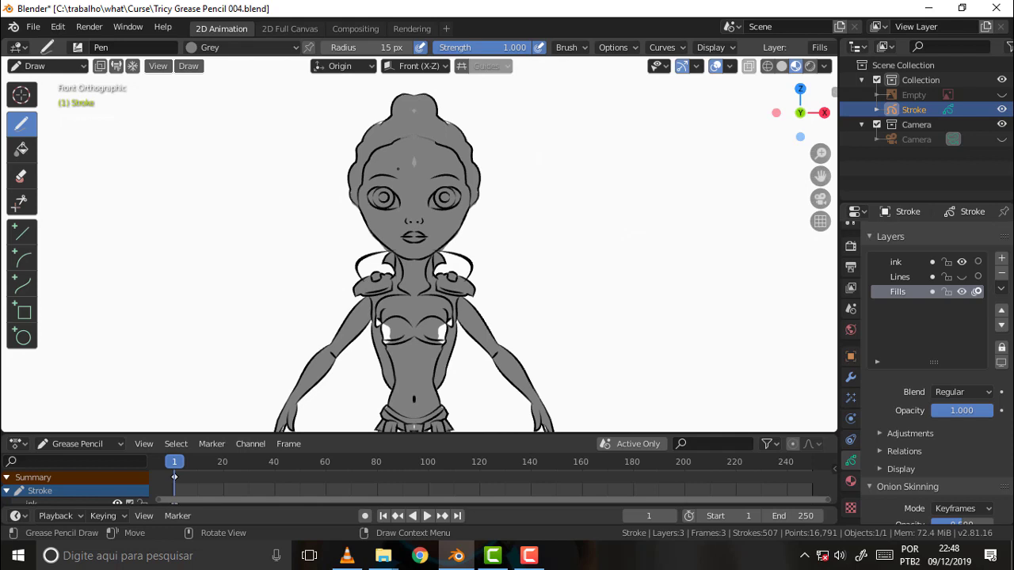
Fill the small white gaps beside the nose and on the chest with grey
left_click_drag(423, 214, 419, 223)
left_click_drag(433, 335, 414, 319)
key("ctrl+z")
left_click_drag(449, 339, 437, 297)
scroll(557, 181, "down", 5)
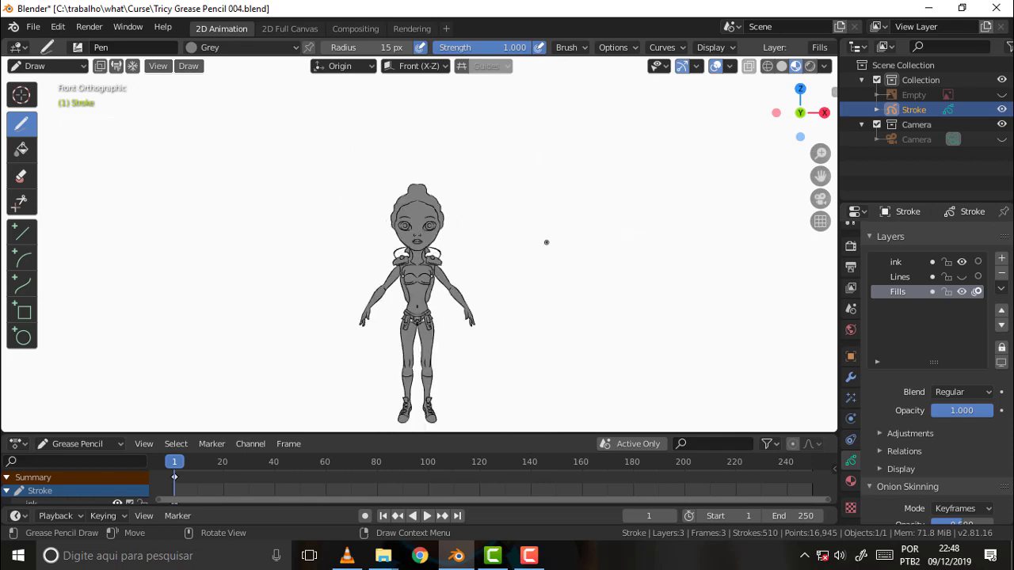
scroll(543, 240, "up", 3)
scroll(532, 204, "up", 2)
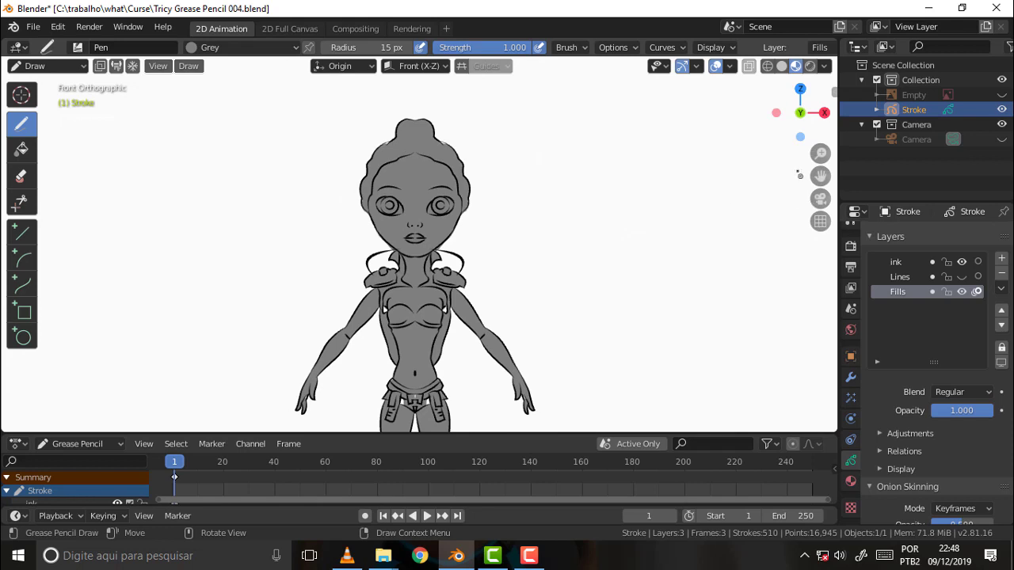
Reframe the figure and fill the white gaps near the belly and belt grey
left_click_drag(820, 176, 786, 264)
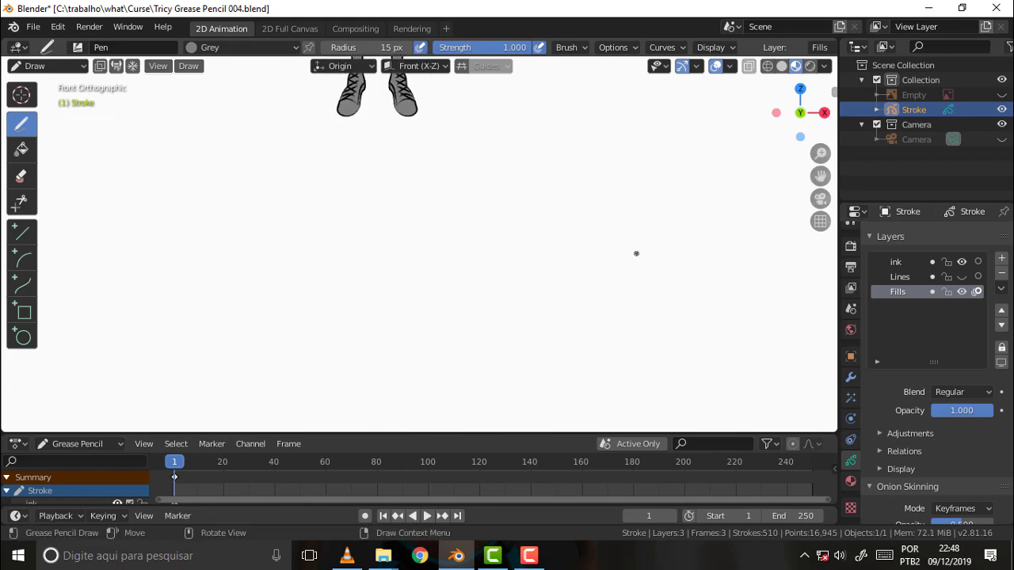
scroll(634, 252, "down", 3)
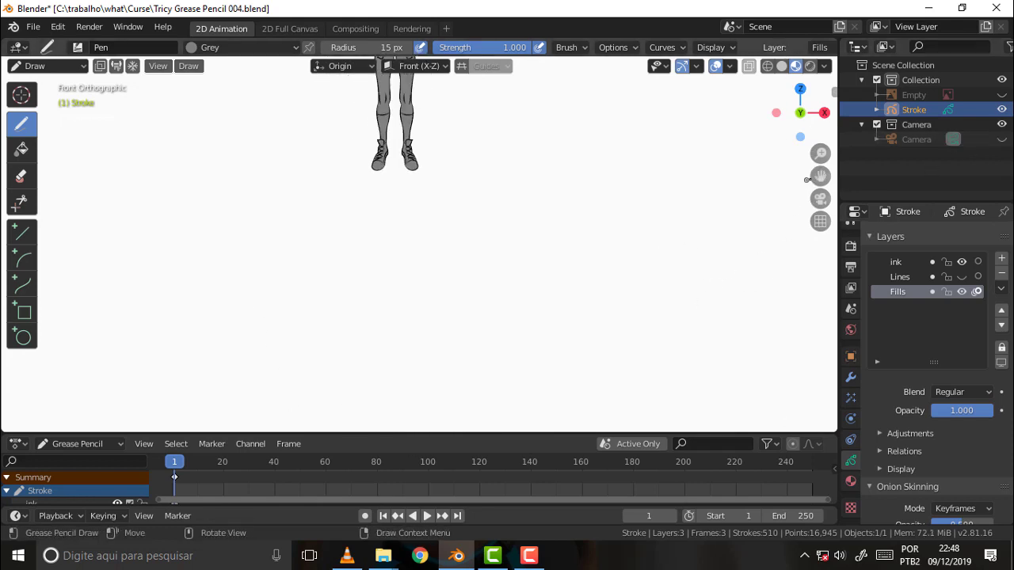
left_click_drag(820, 176, 826, 420)
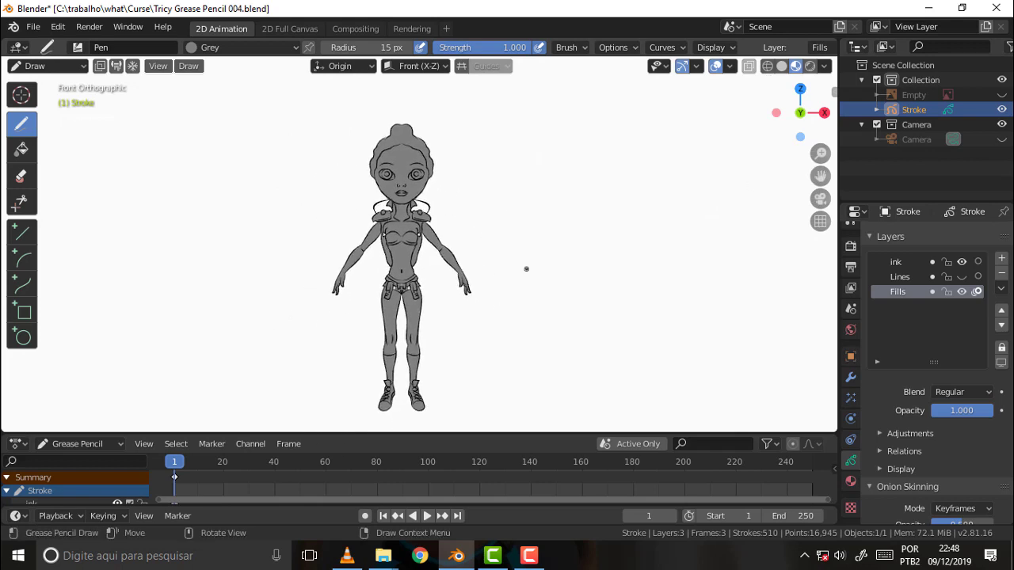
scroll(526, 269, "up", 2)
scroll(526, 269, "up", 3)
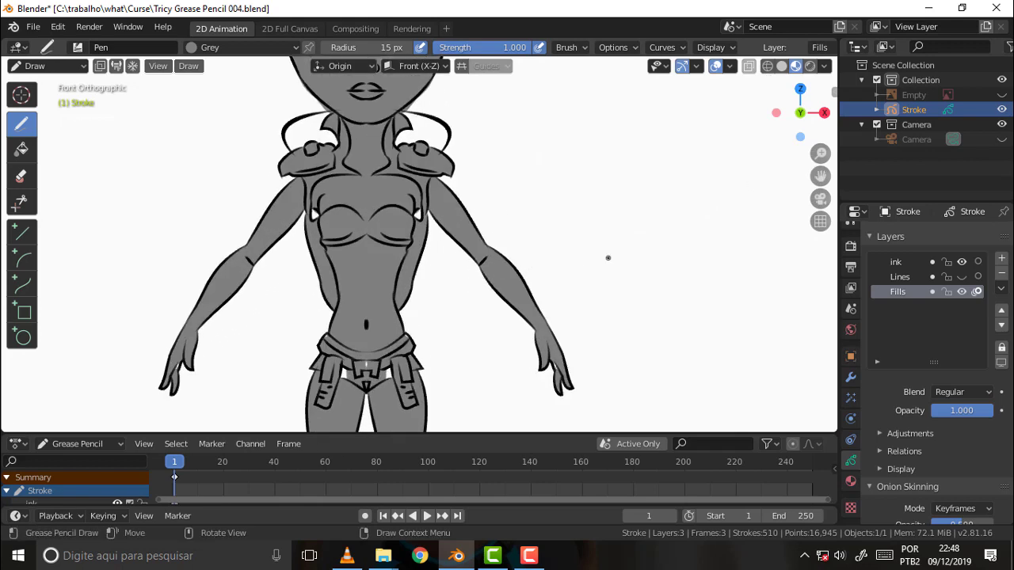
left_click(387, 345)
left_click_drag(366, 358, 404, 371)
scroll(683, 210, "down", 3)
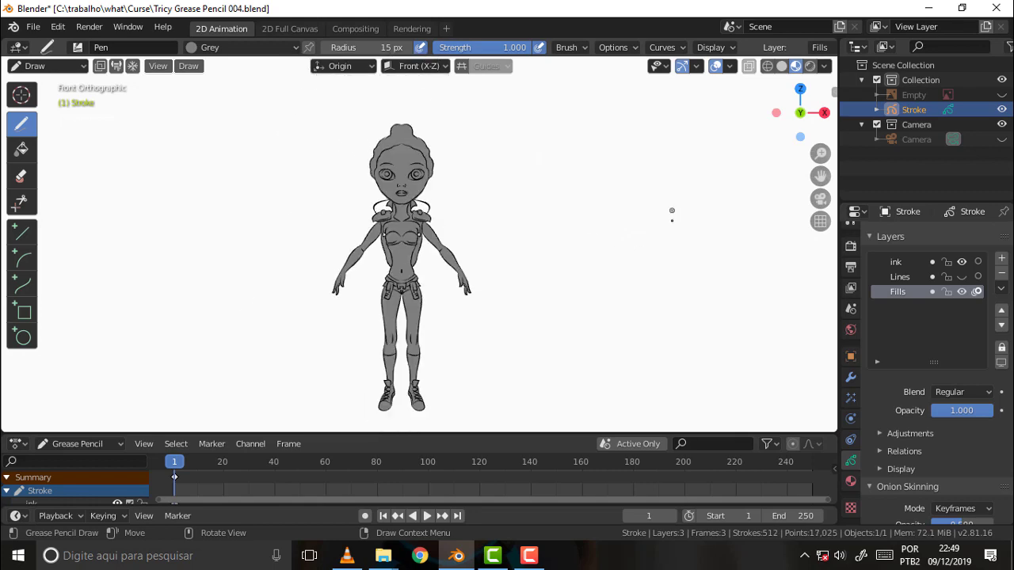
scroll(672, 212, "up", 2)
mouse_move(672, 212)
middle_mouse_down()
mouse_move(292, 254)
mouse_move(561, 267)
mouse_move(677, 240)
middle_mouse_up()
Zoom the User Perspective view to frame the grey character on the floor grid
scroll(677, 240, "down", 2)
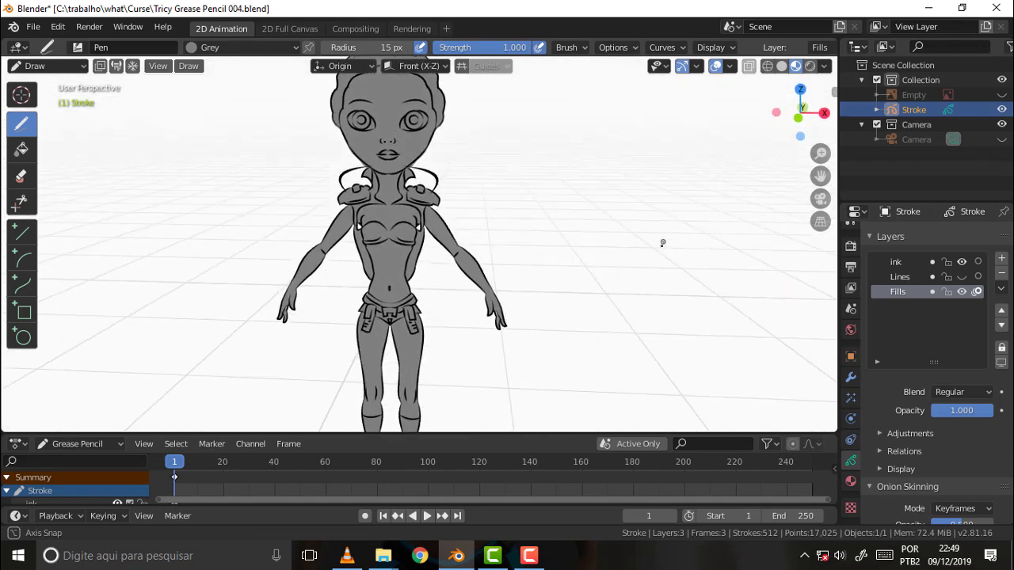
scroll(665, 250, "down", 2)
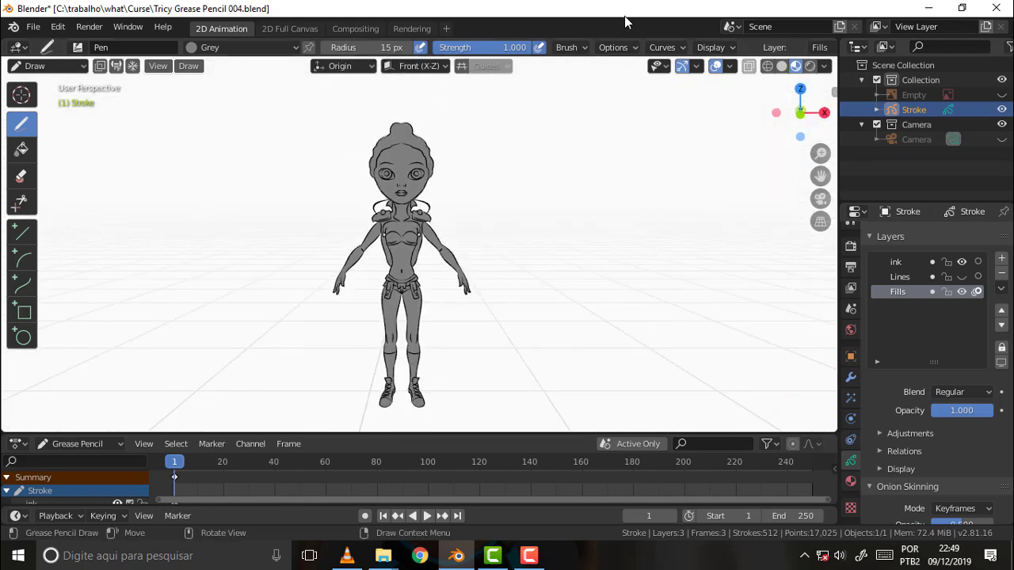
scroll(602, 214, "up", 2)
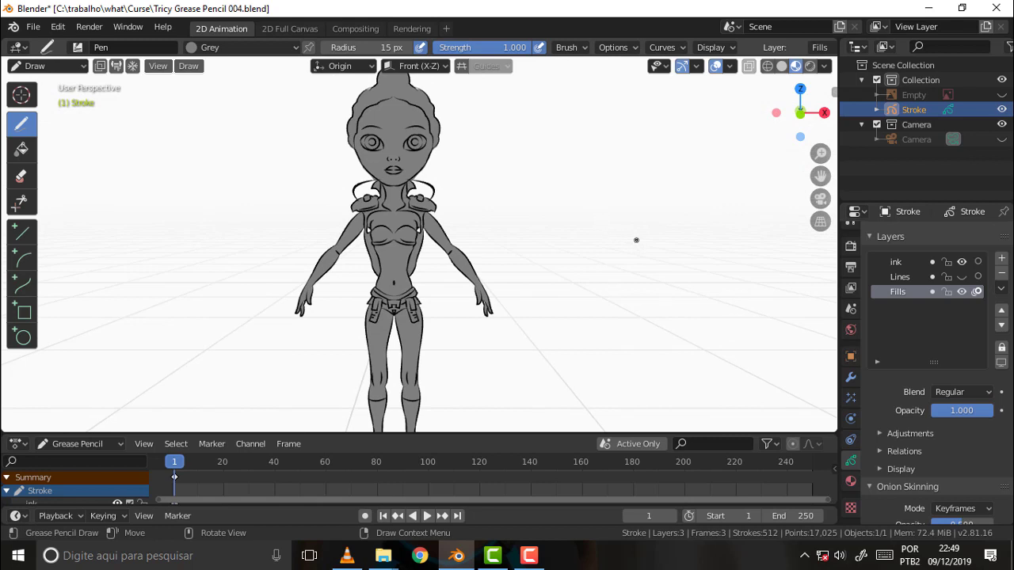
scroll(638, 237, "up", 4)
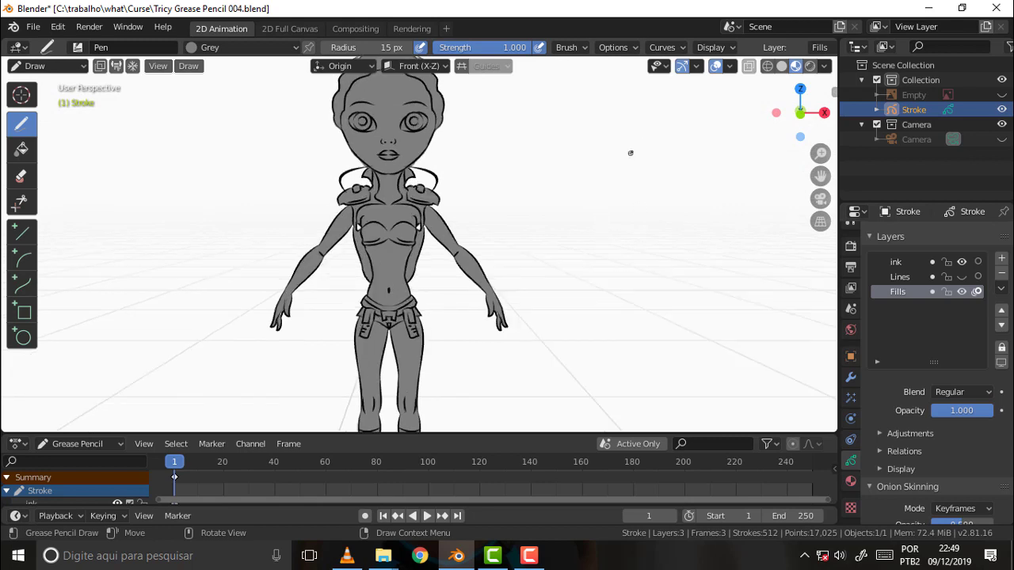
scroll(629, 154, "down", 6)
scroll(648, 158, "up", 1)
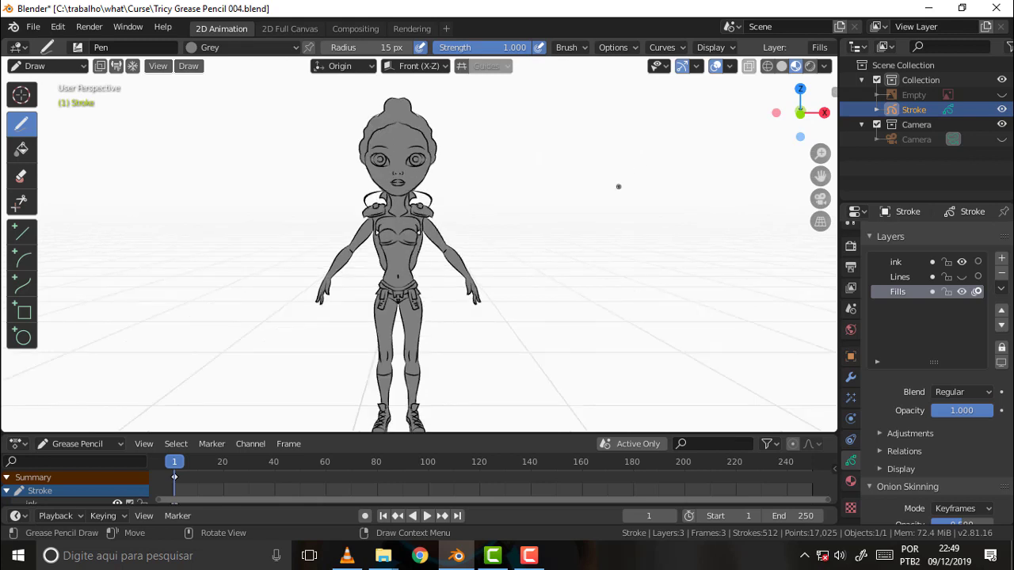
scroll(618, 188, "down", 2)
scroll(626, 180, "up", 3)
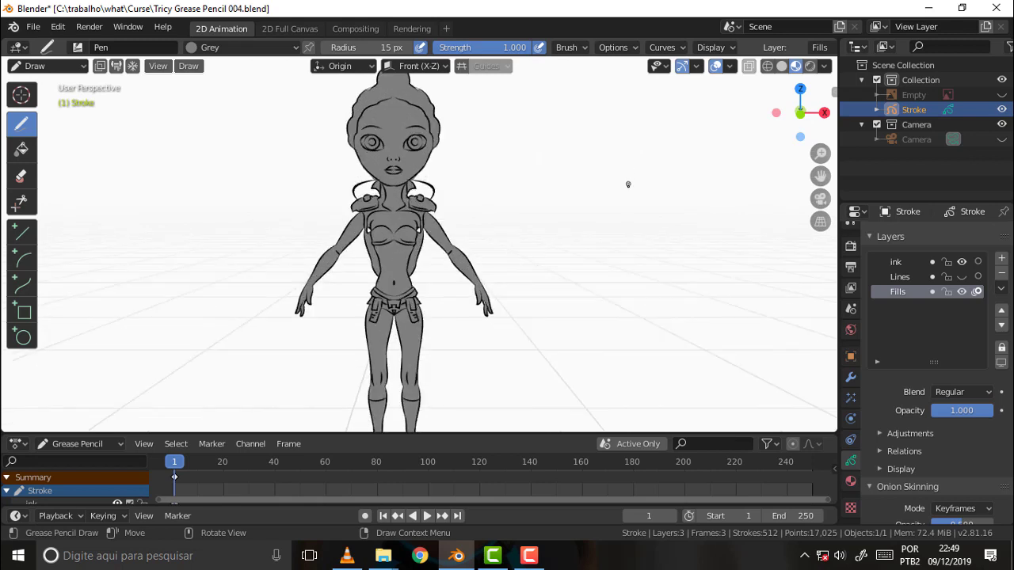
Save the drawing as a new version, Tricy Grease Pencil 005.blend
left_click(34, 27)
left_click(75, 143)
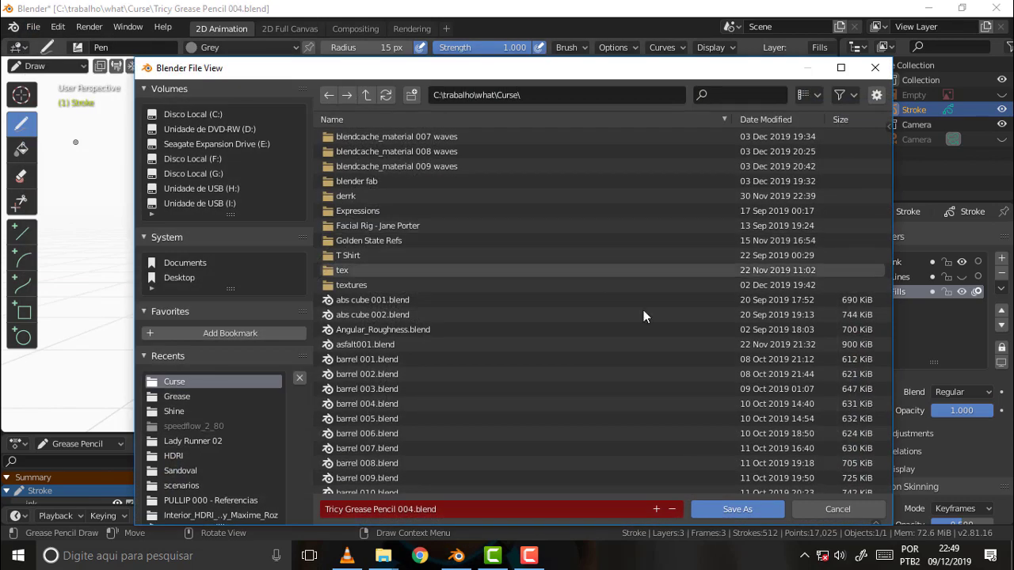
left_click(656, 509)
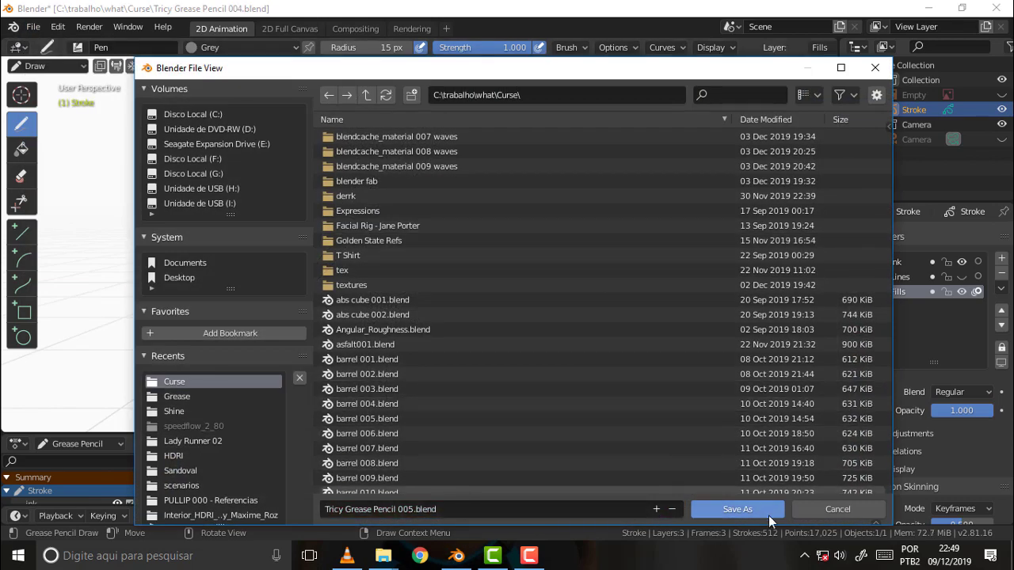
left_click(737, 508)
Zoom and orbit the view slightly to inspect the fully grey character
scroll(519, 137, "up", 4)
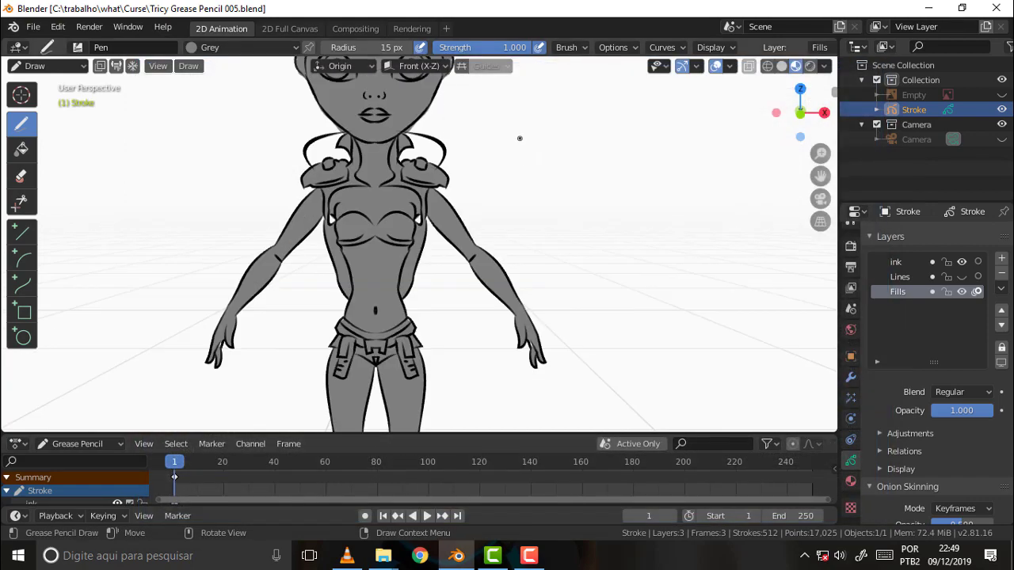
scroll(519, 139, "up", 5)
scroll(566, 181, "down", 8)
scroll(565, 177, "up", 2)
scroll(569, 173, "down", 2)
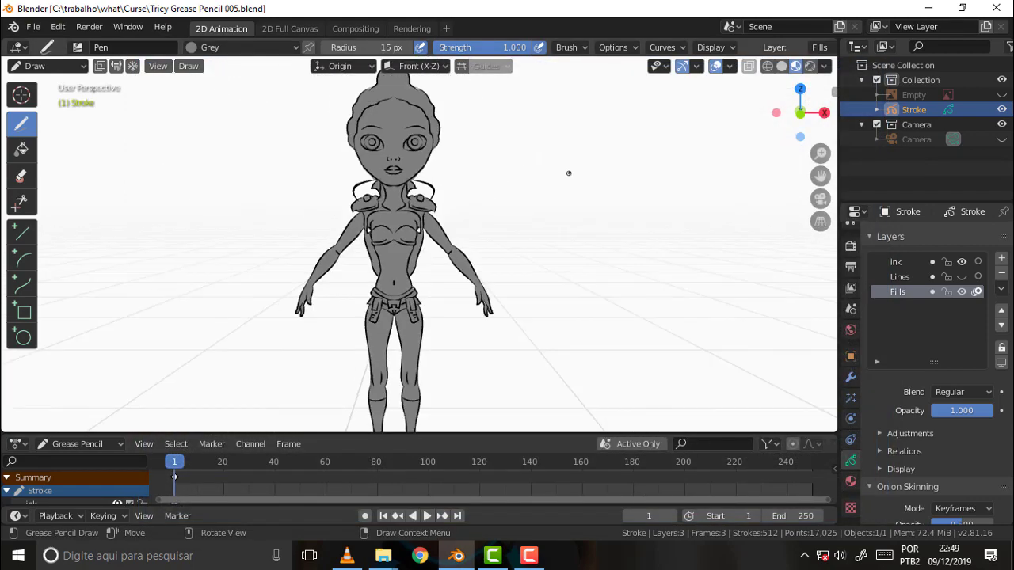
middle_click_drag(569, 172, 556, 174)
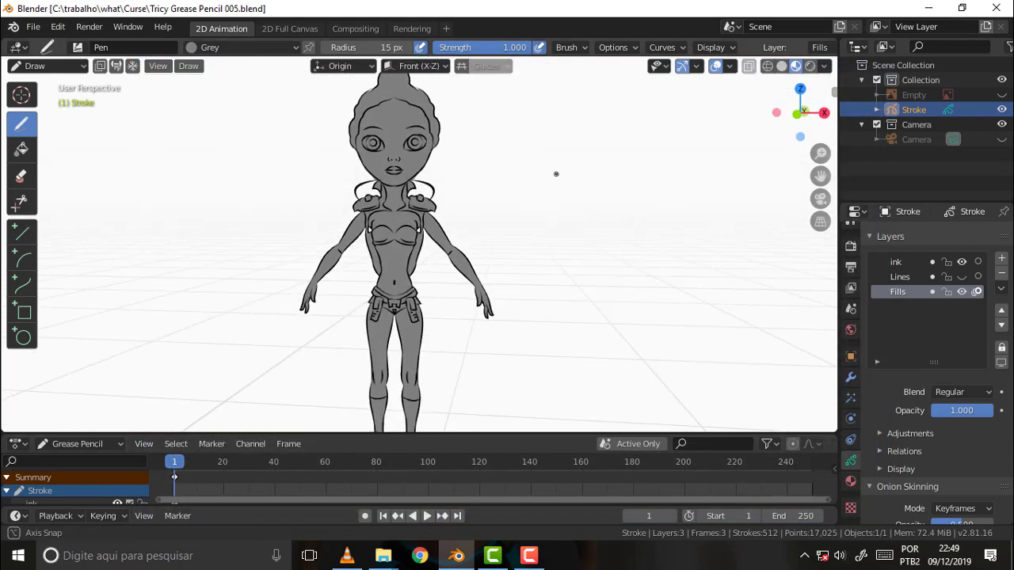
left_click(529, 555)
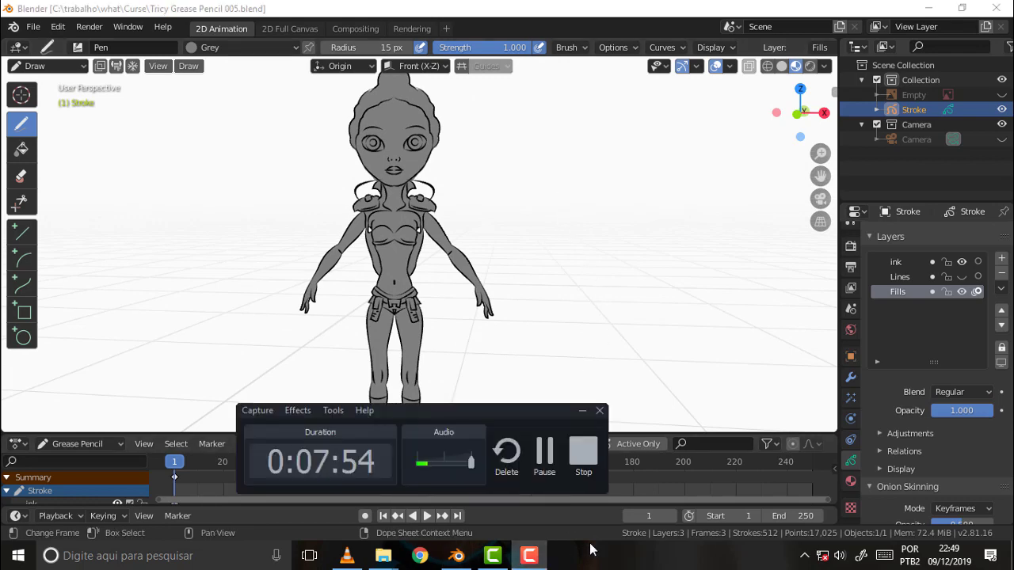